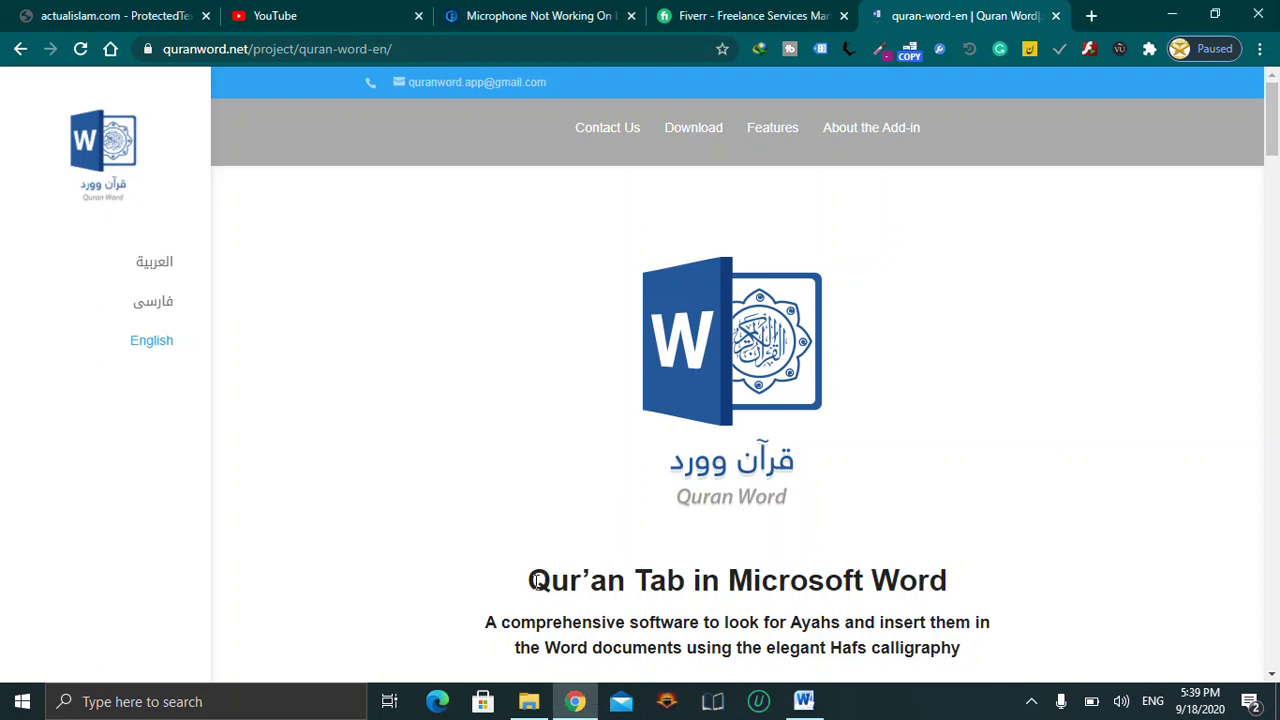
Leave the quranword.net add-in page and bring up the Quran folder in File Explorer
{"action": "left_click_drag", "start_coordinate": [529, 580], "coordinate": [636, 581]}
{"action": "left_click", "coordinate": [646, 582]}
{"action": "left_click", "coordinate": [541, 708]}
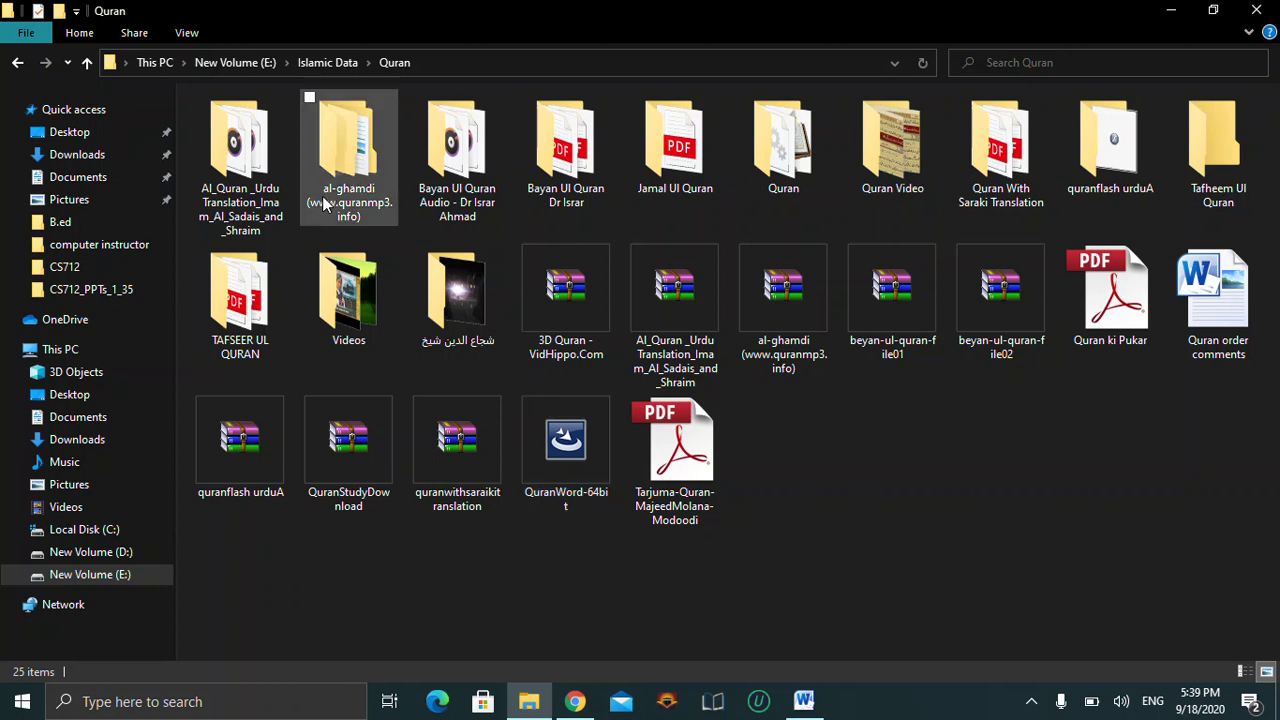
{"action": "left_click", "coordinate": [565, 500]}
{"action": "left_click_drag", "start_coordinate": [577, 588], "coordinate": [534, 484]}
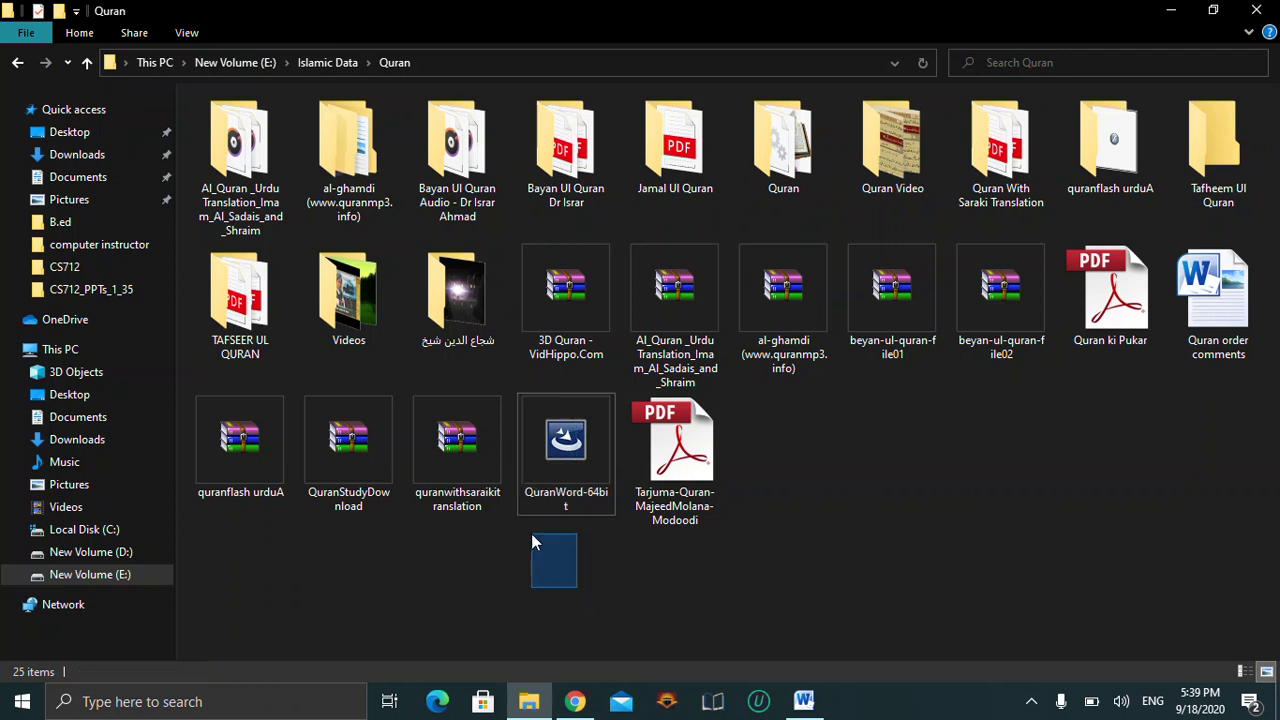
{"action": "left_click_drag", "start_coordinate": [534, 484], "coordinate": [563, 517]}
{"action": "left_click", "coordinate": [515, 593]}
{"action": "mouse_move", "coordinate": [559, 470]}
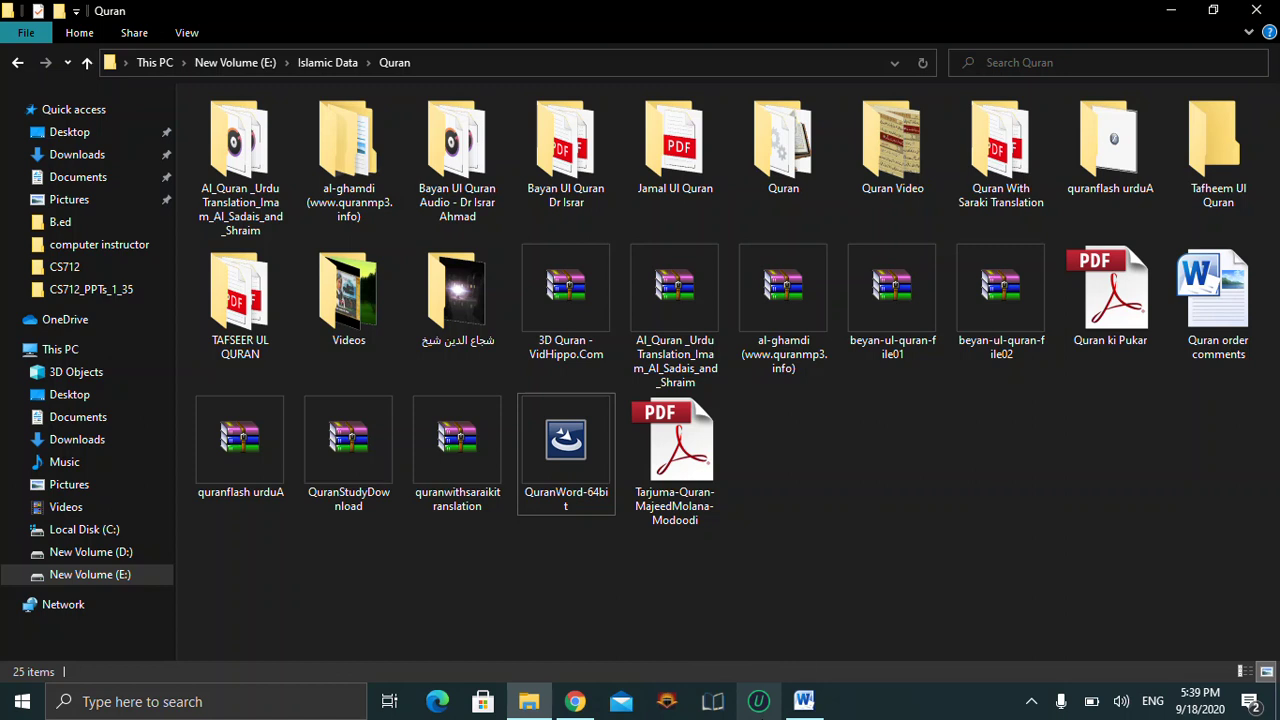
{"action": "mouse_move", "coordinate": [804, 701]}
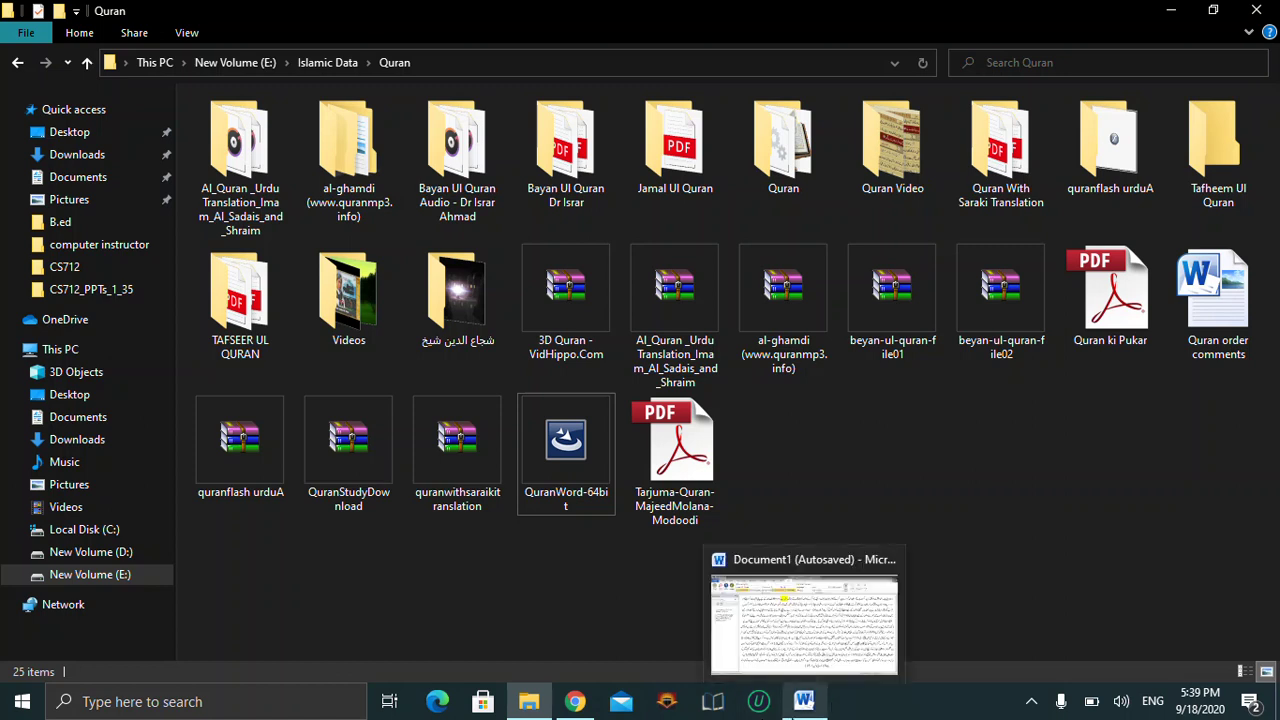
Go back from the Quran Word page to the Google results for 'quran word', then return to Word
{"action": "left_click", "coordinate": [804, 701]}
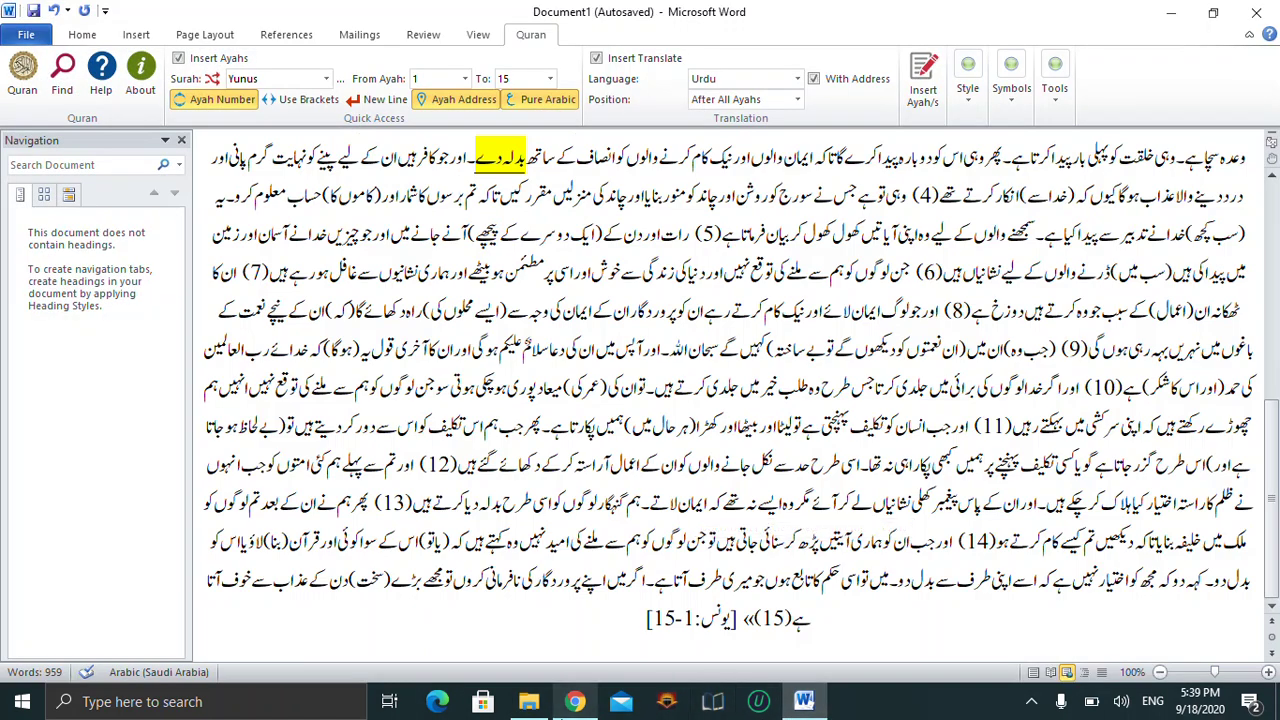
{"action": "left_click", "coordinate": [575, 701]}
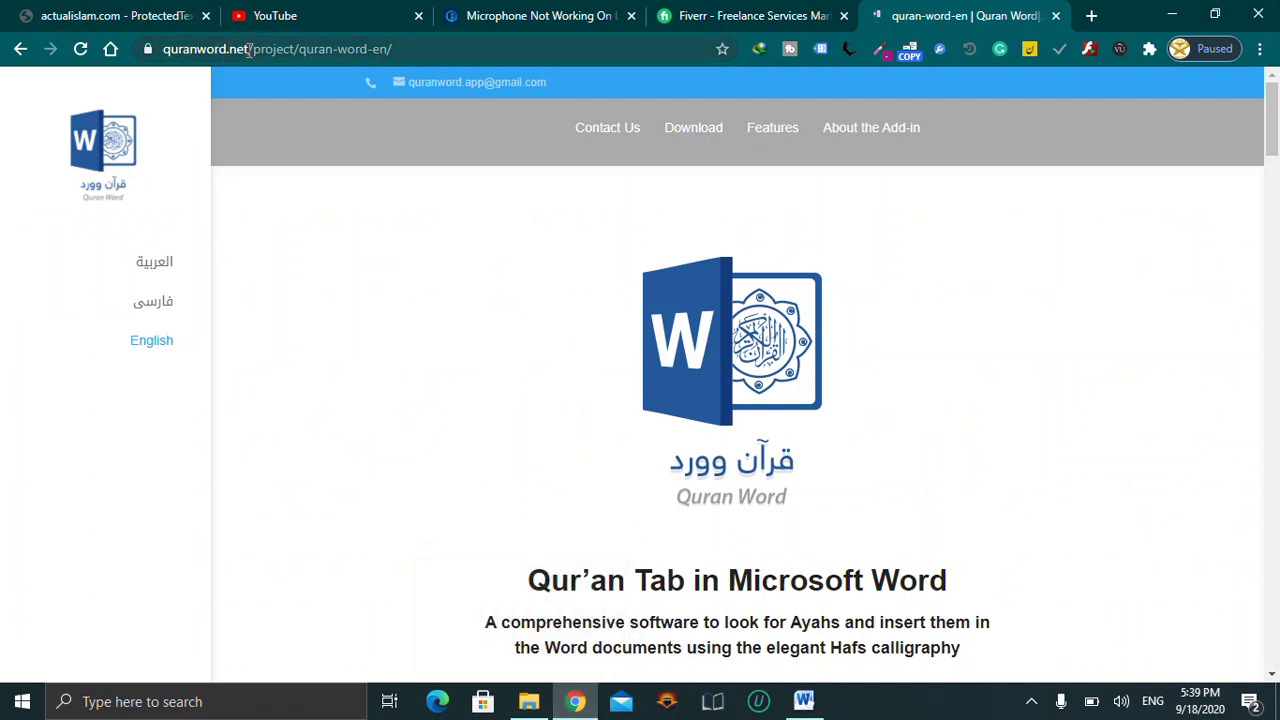
{"action": "left_click", "coordinate": [19, 52]}
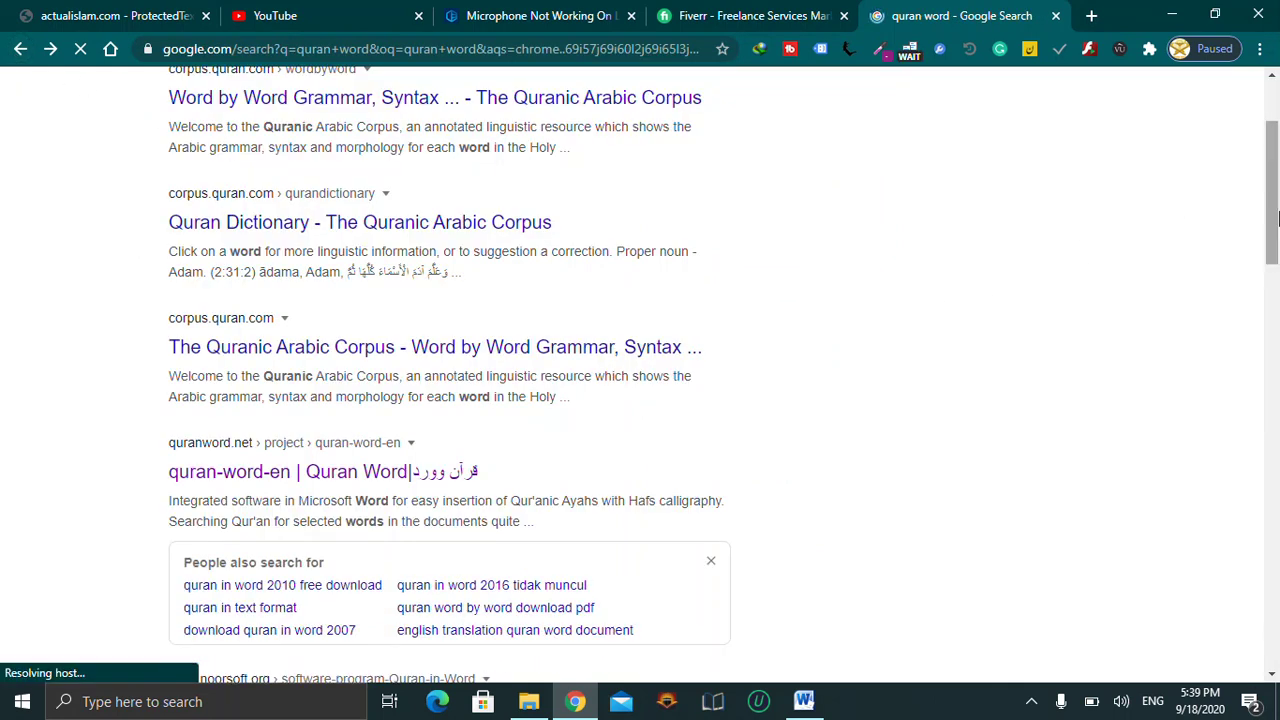
{"action": "scroll", "coordinate": [1179, 145], "scroll_direction": "up", "scroll_amount": 2}
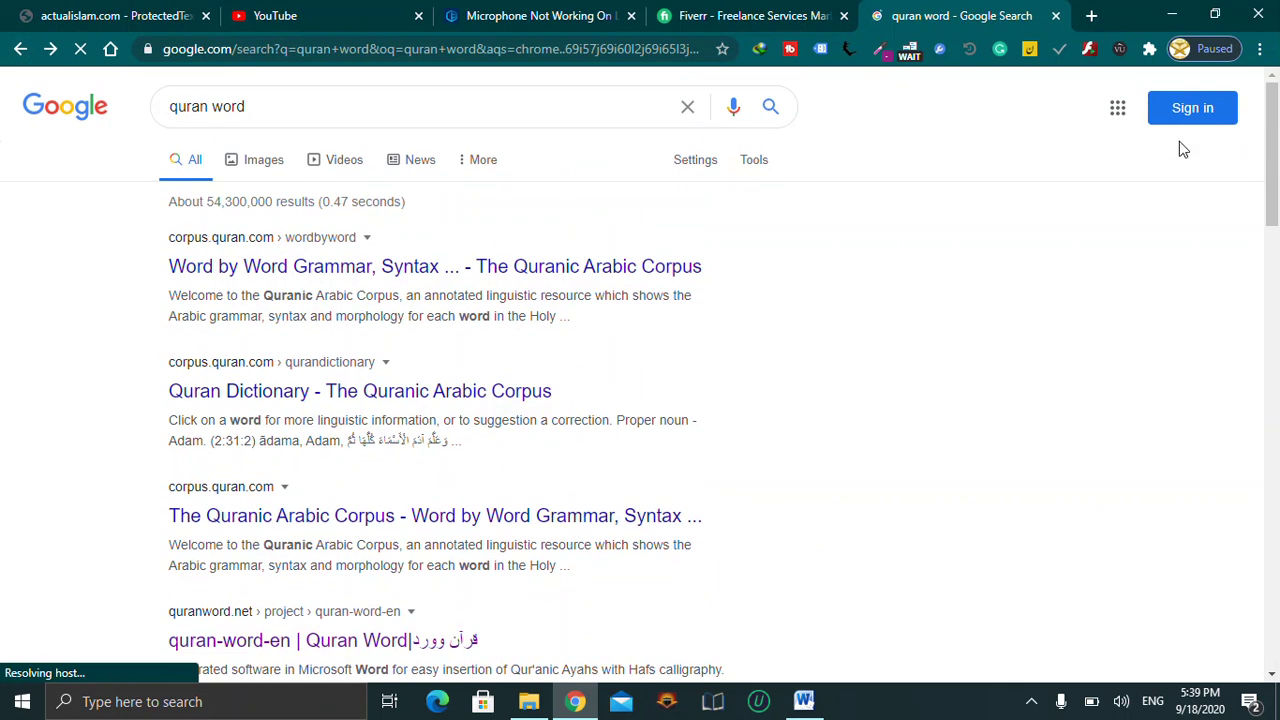
{"action": "left_click", "coordinate": [286, 112]}
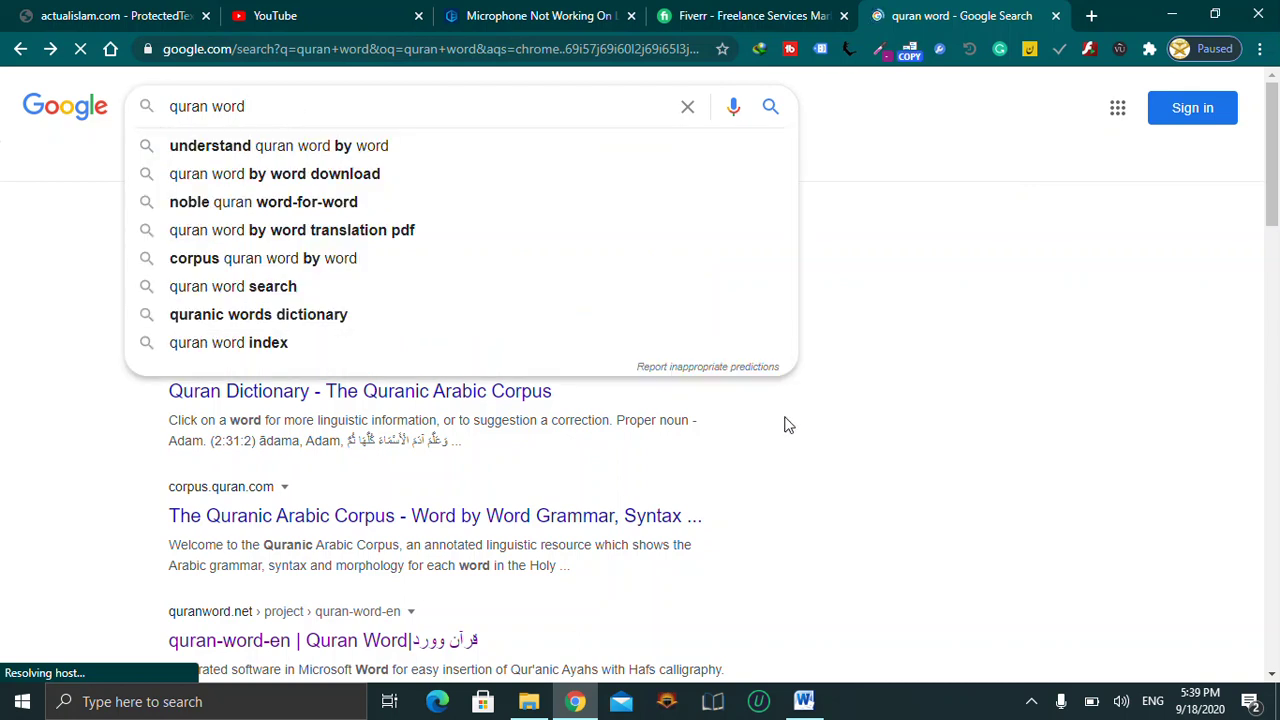
{"action": "left_click", "coordinate": [825, 494]}
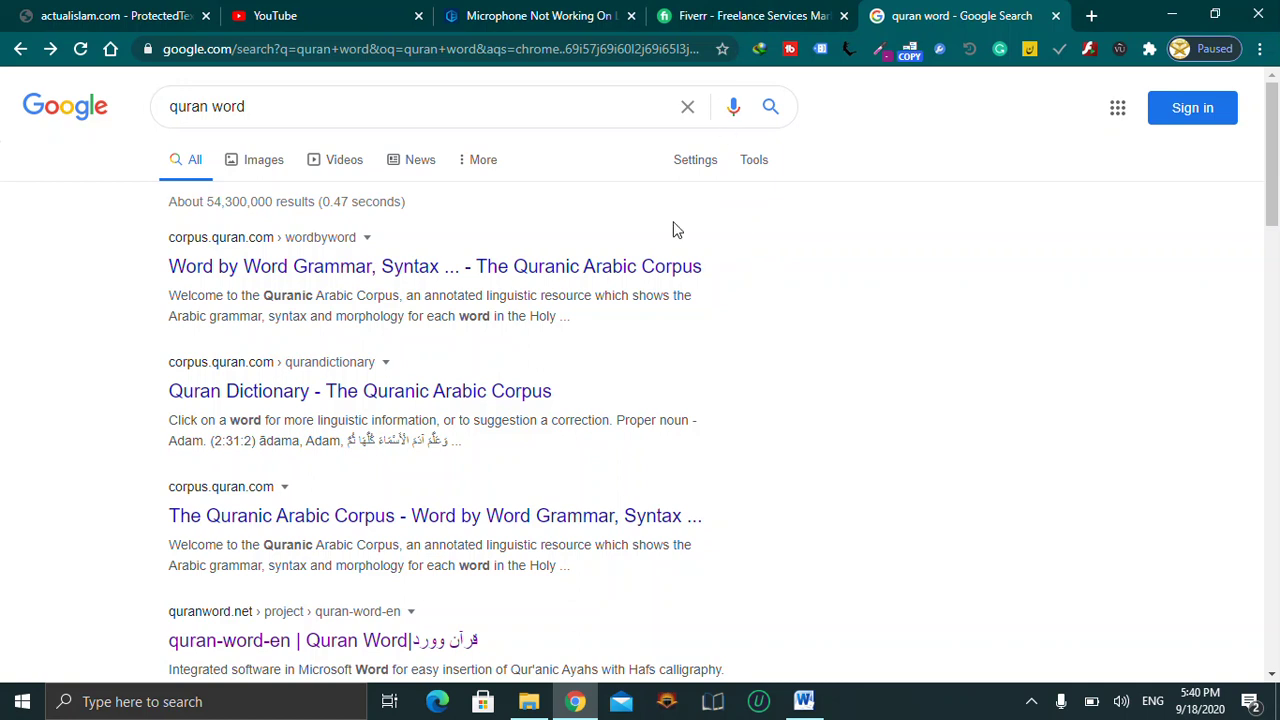
{"action": "left_click", "coordinate": [804, 704]}
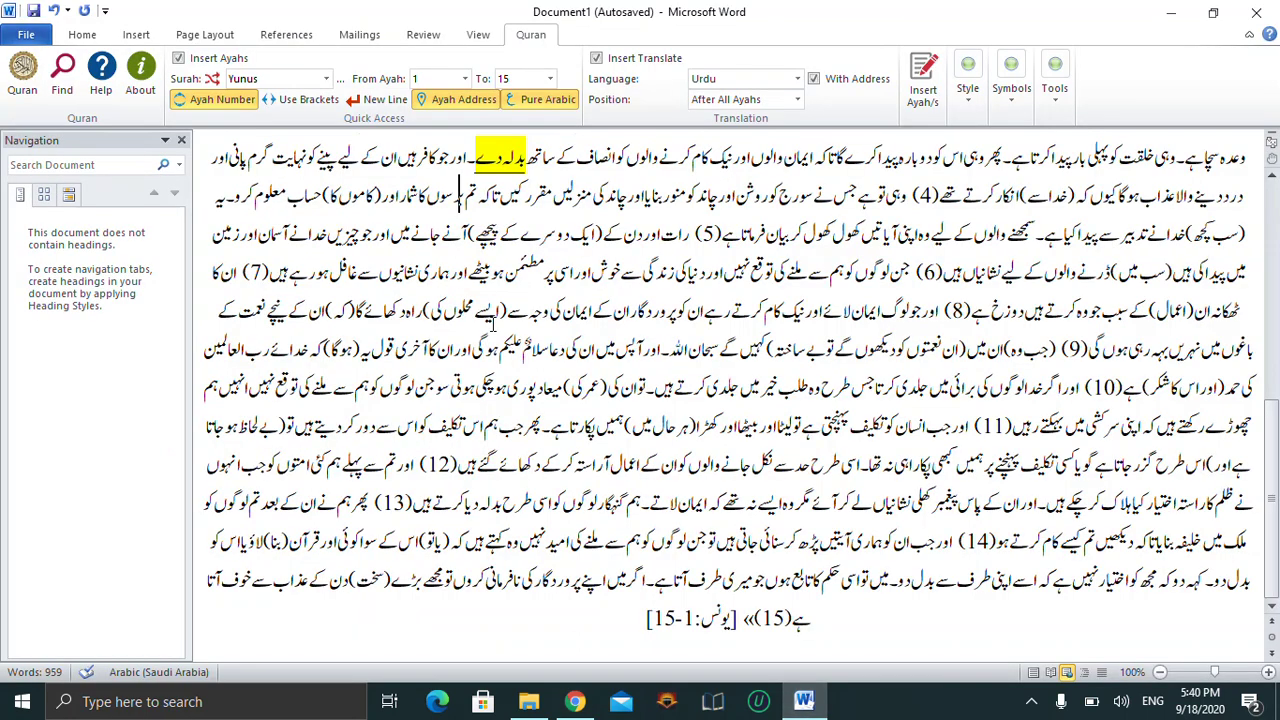
Delete all the old Surah Yunus text from Document1
{"action": "key", "text": "ctrl+a"}
{"action": "key", "text": "Delete"}
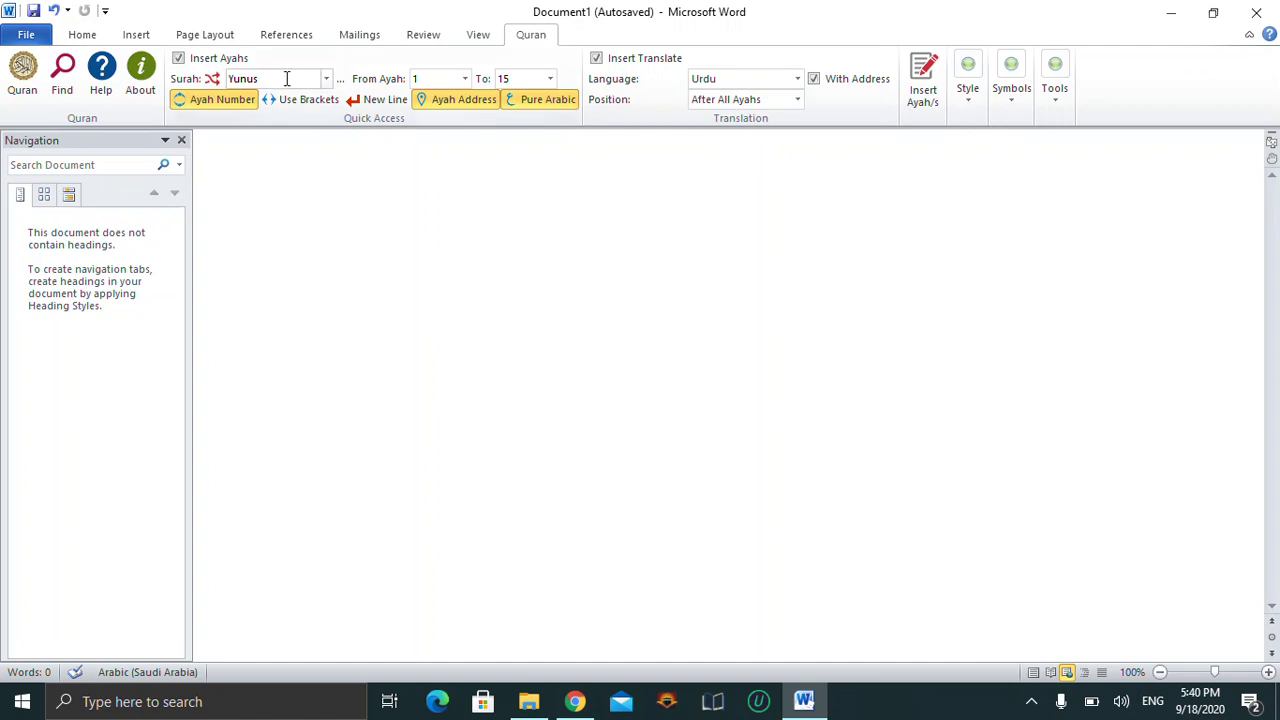
Set the Quran add-in to Surah Ad-Dahr, ayahs 1 to 15, with brackets on and translation off
{"action": "left_click", "coordinate": [323, 85]}
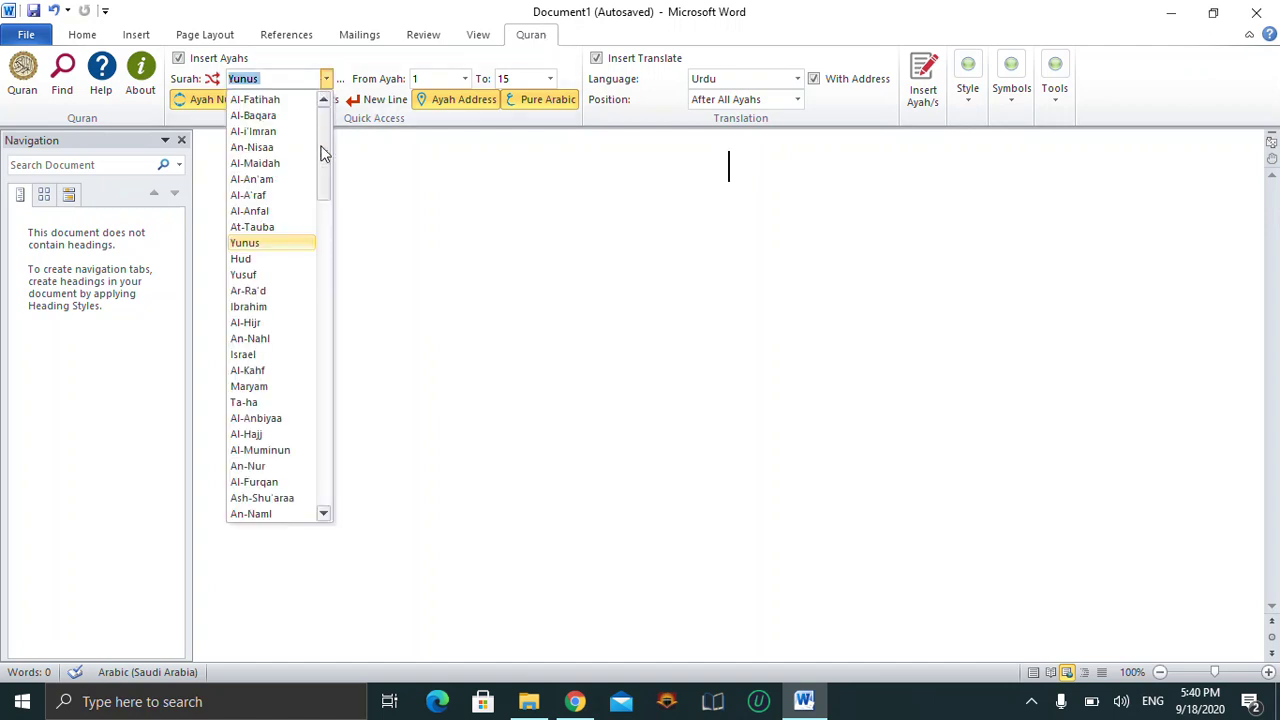
{"action": "left_click", "coordinate": [233, 341]}
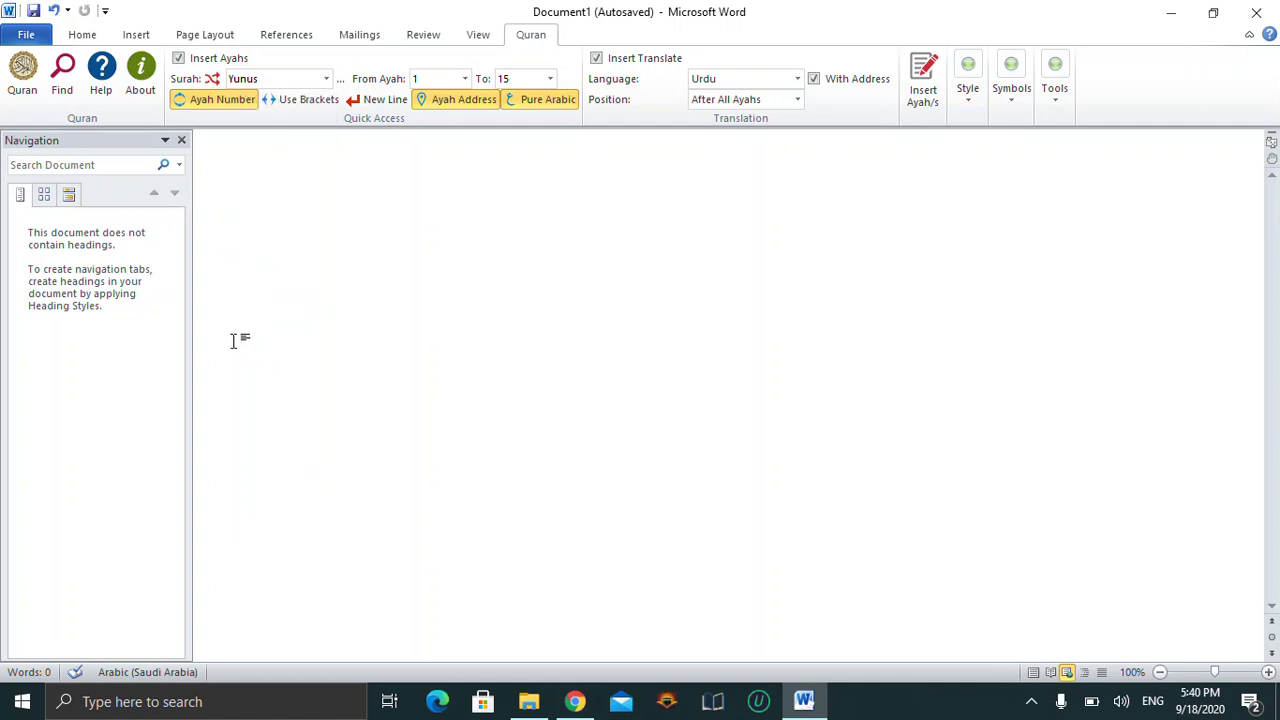
{"action": "left_click", "coordinate": [326, 79]}
{"action": "left_click_drag", "start_coordinate": [318, 175], "coordinate": [297, 520]}
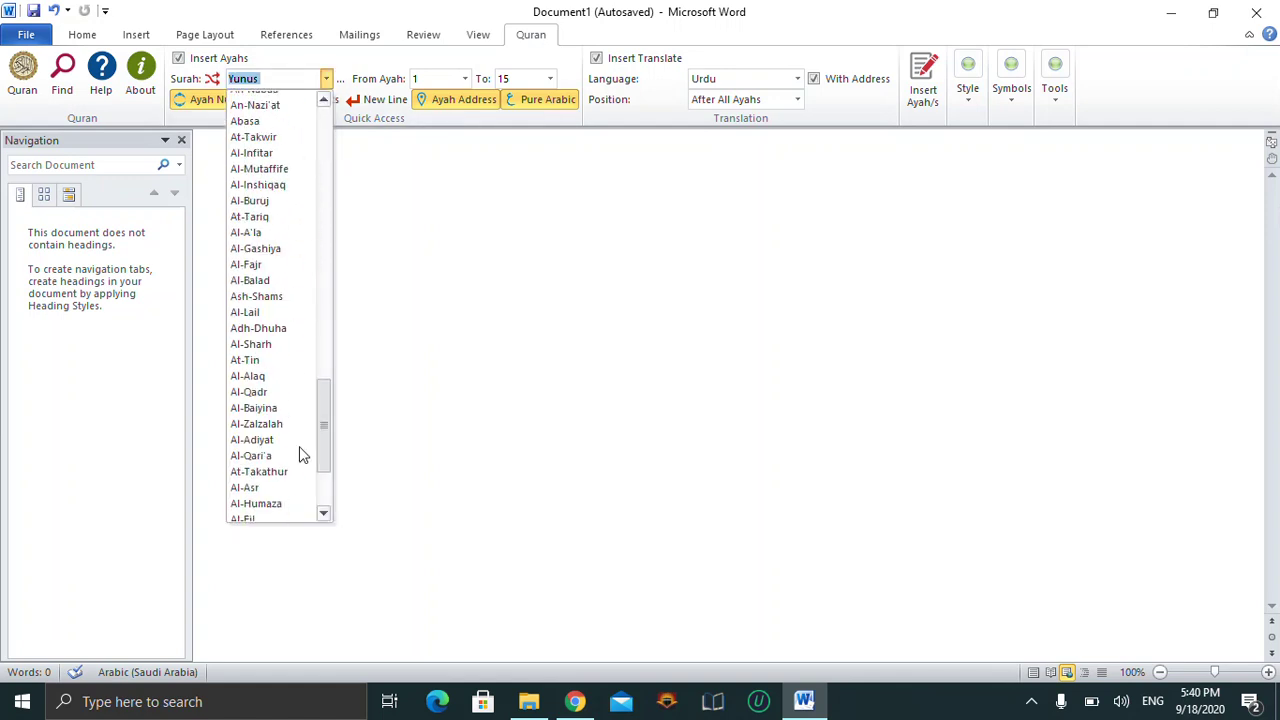
{"action": "scroll", "coordinate": [294, 369], "scroll_direction": "up", "scroll_amount": 10}
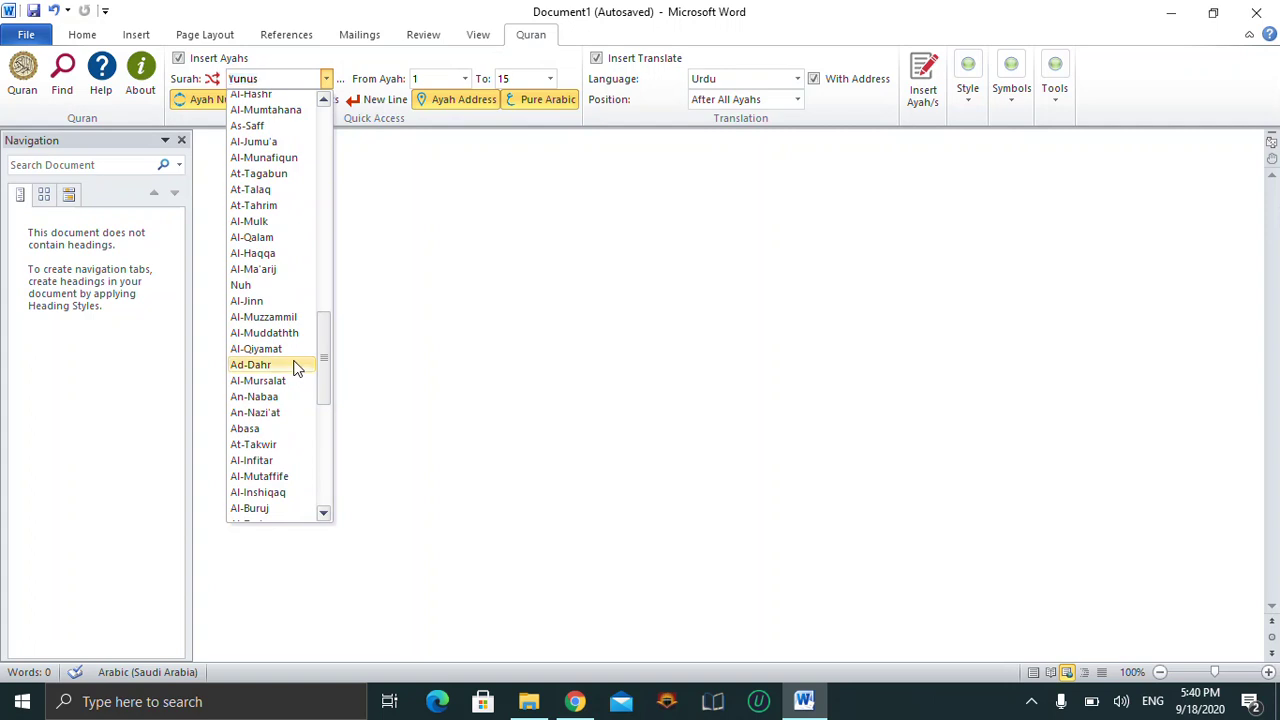
{"action": "left_click", "coordinate": [294, 363]}
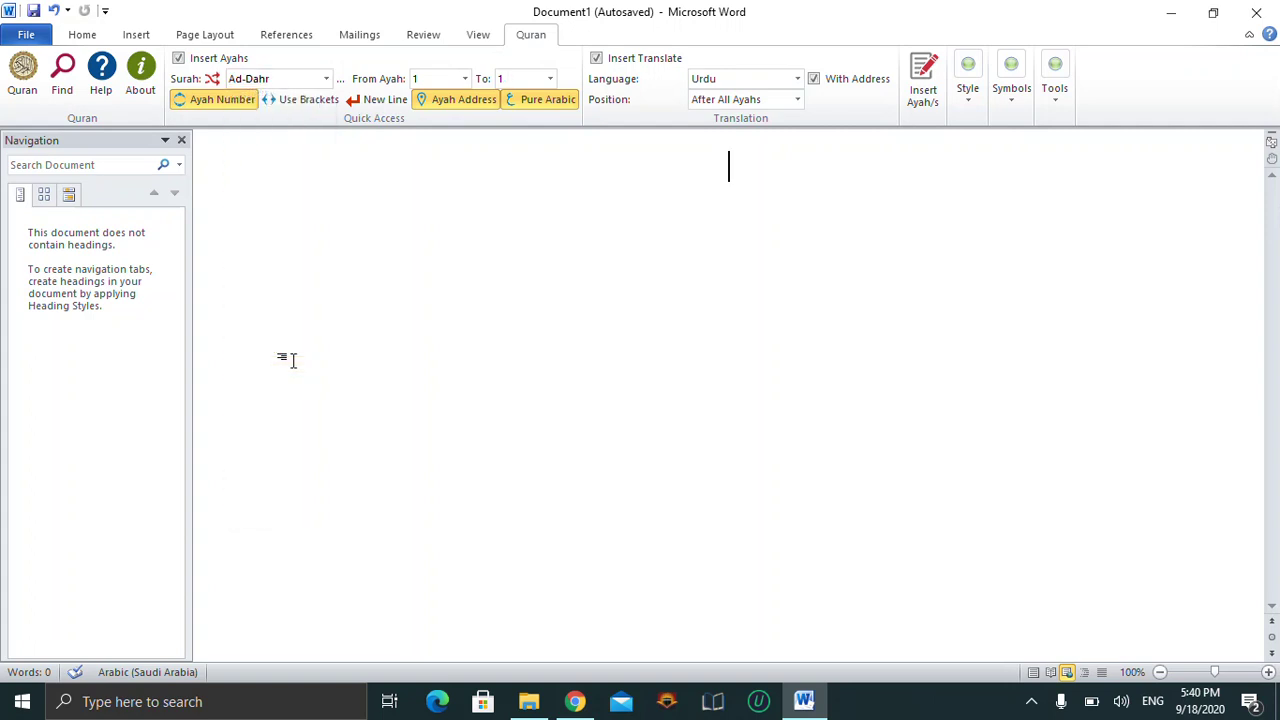
{"action": "left_click", "coordinate": [550, 80]}
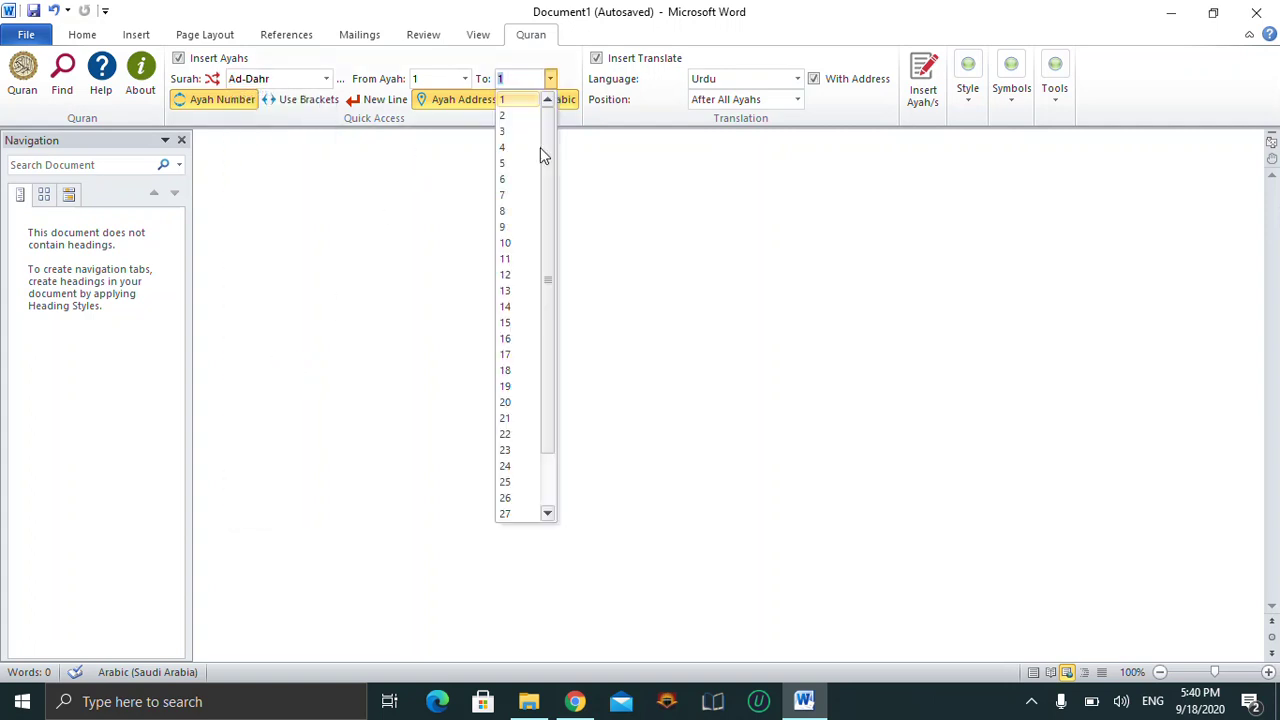
{"action": "left_click", "coordinate": [508, 324]}
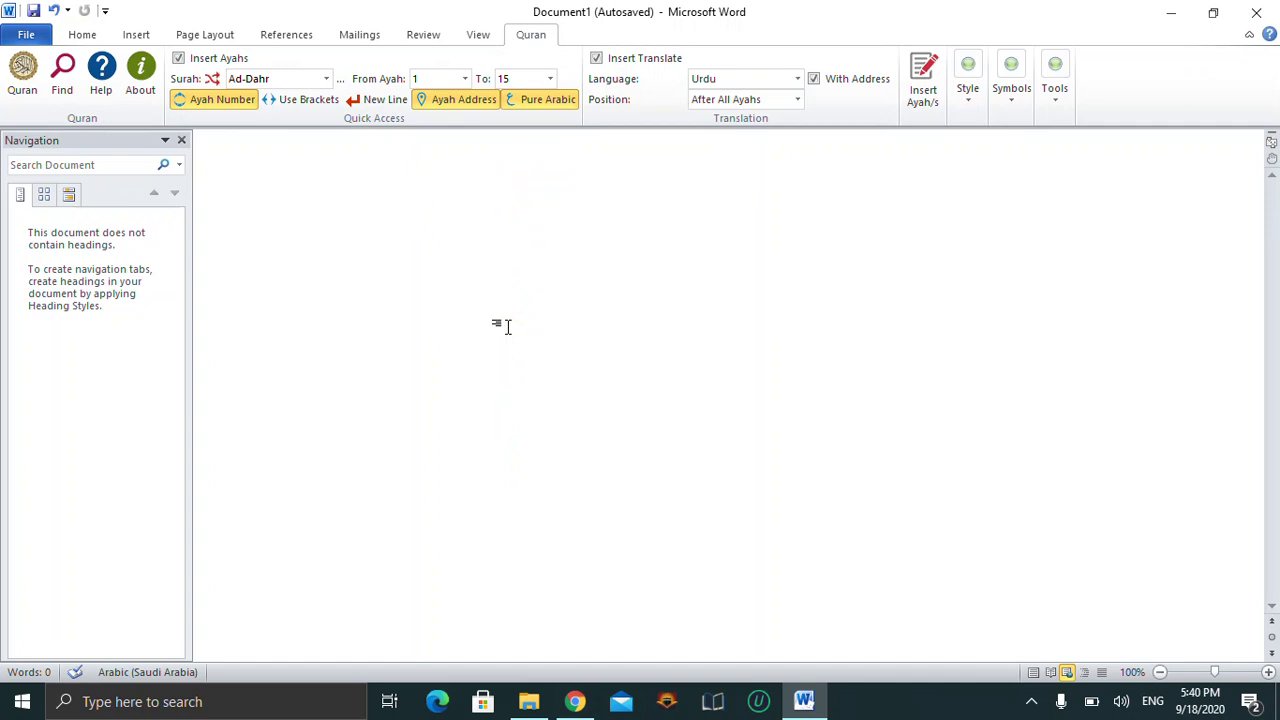
{"action": "left_click", "coordinate": [305, 100]}
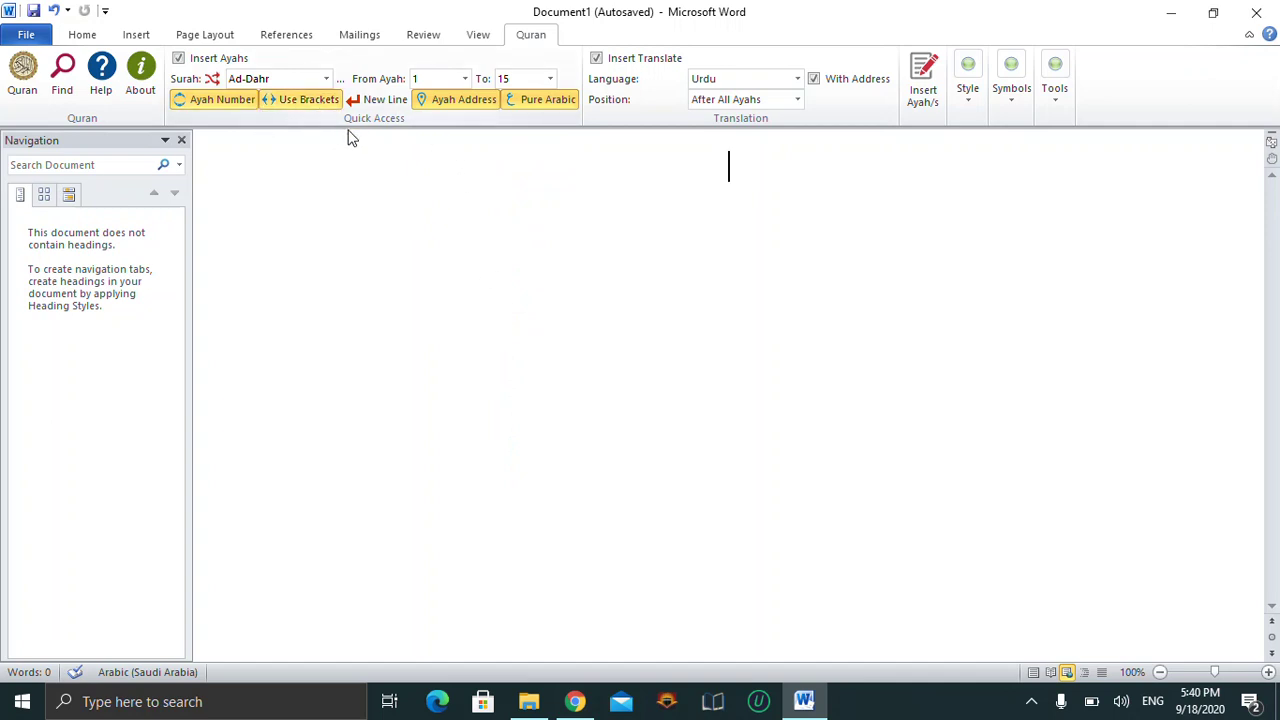
{"action": "mouse_move", "coordinate": [350, 137]}
{"action": "left_click", "coordinate": [600, 64]}
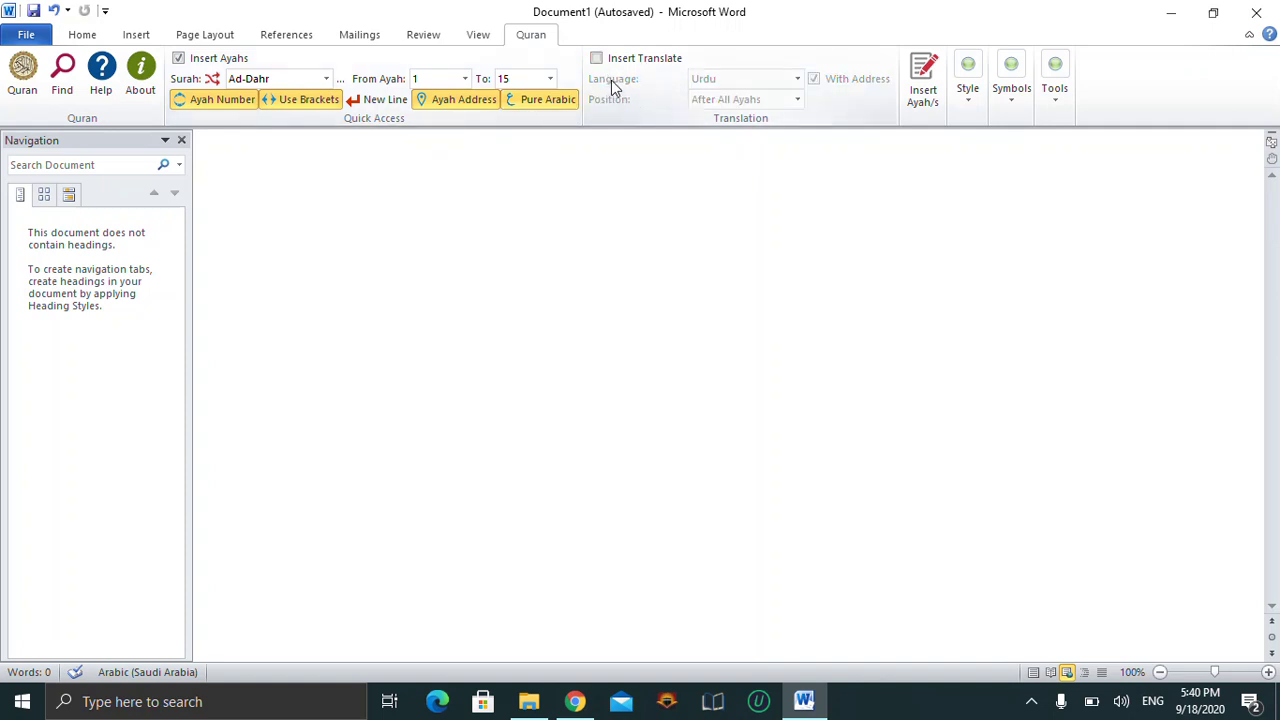
Insert the bracketed Ad-Dahr ayahs 1–15 and select the inserted Arabic text
{"action": "left_click", "coordinate": [915, 107]}
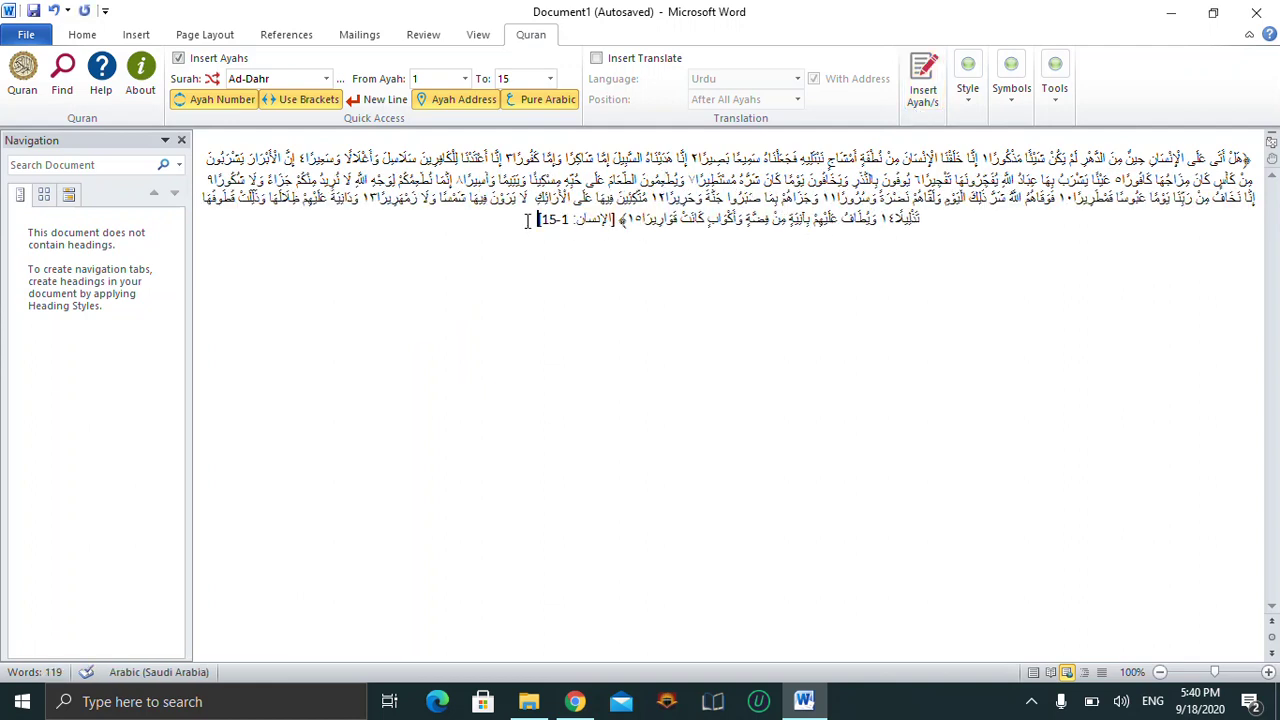
{"action": "mouse_move", "coordinate": [527, 220]}
{"action": "left_mouse_down"}
{"action": "mouse_move", "coordinate": [1173, 181]}
{"action": "mouse_move", "coordinate": [1255, 152]}
{"action": "left_mouse_up"}
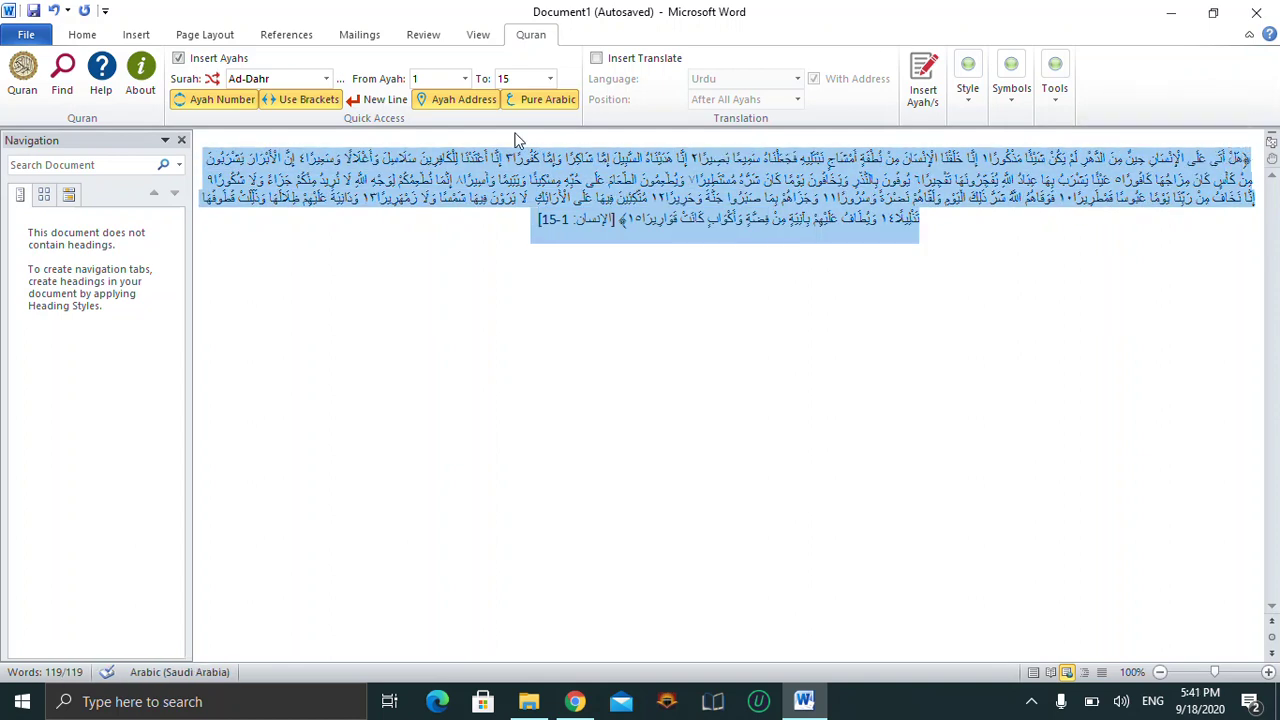
Format the selected Arabic ayahs in Calibri at size 20
{"action": "left_click", "coordinate": [82, 36]}
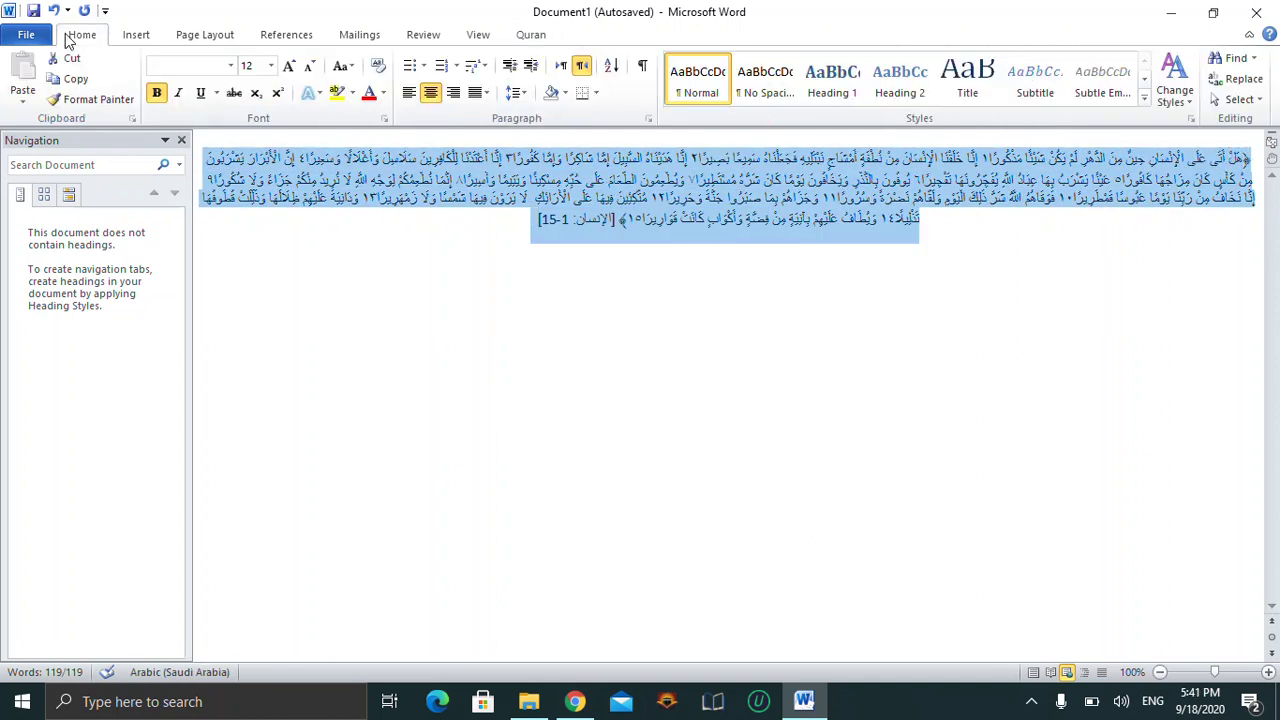
{"action": "left_click", "coordinate": [230, 65]}
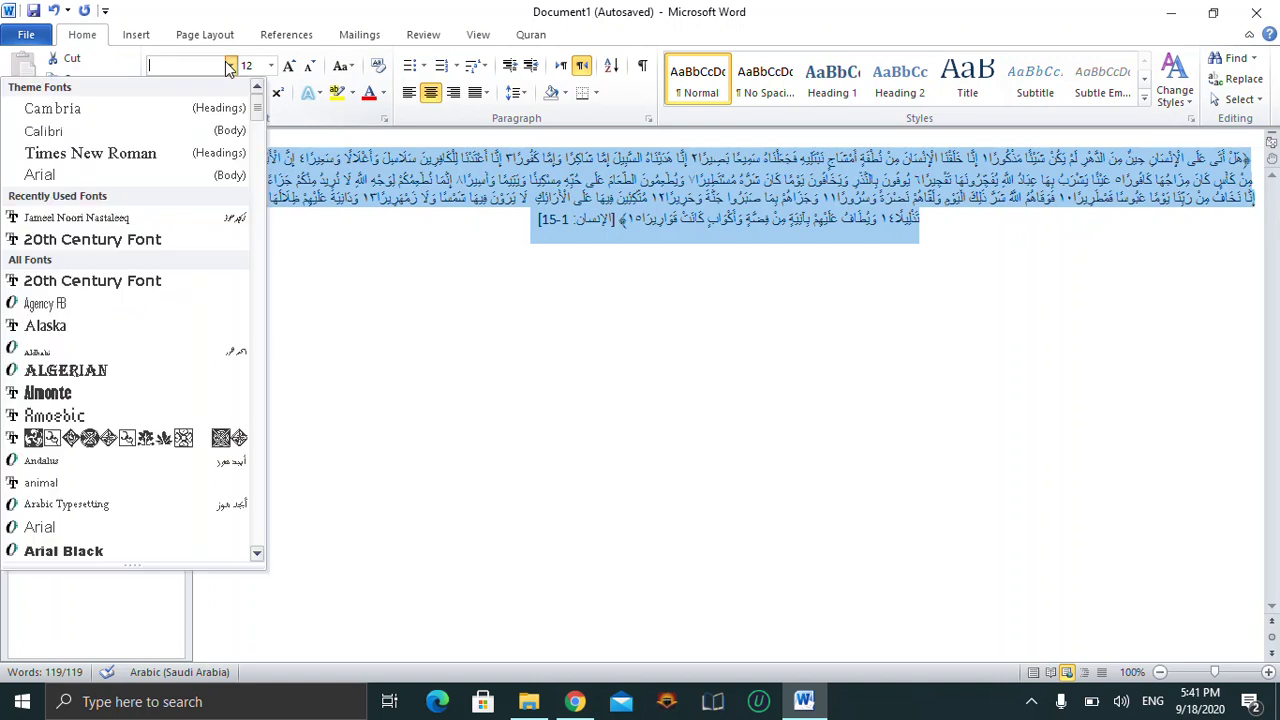
{"action": "left_click", "coordinate": [123, 134]}
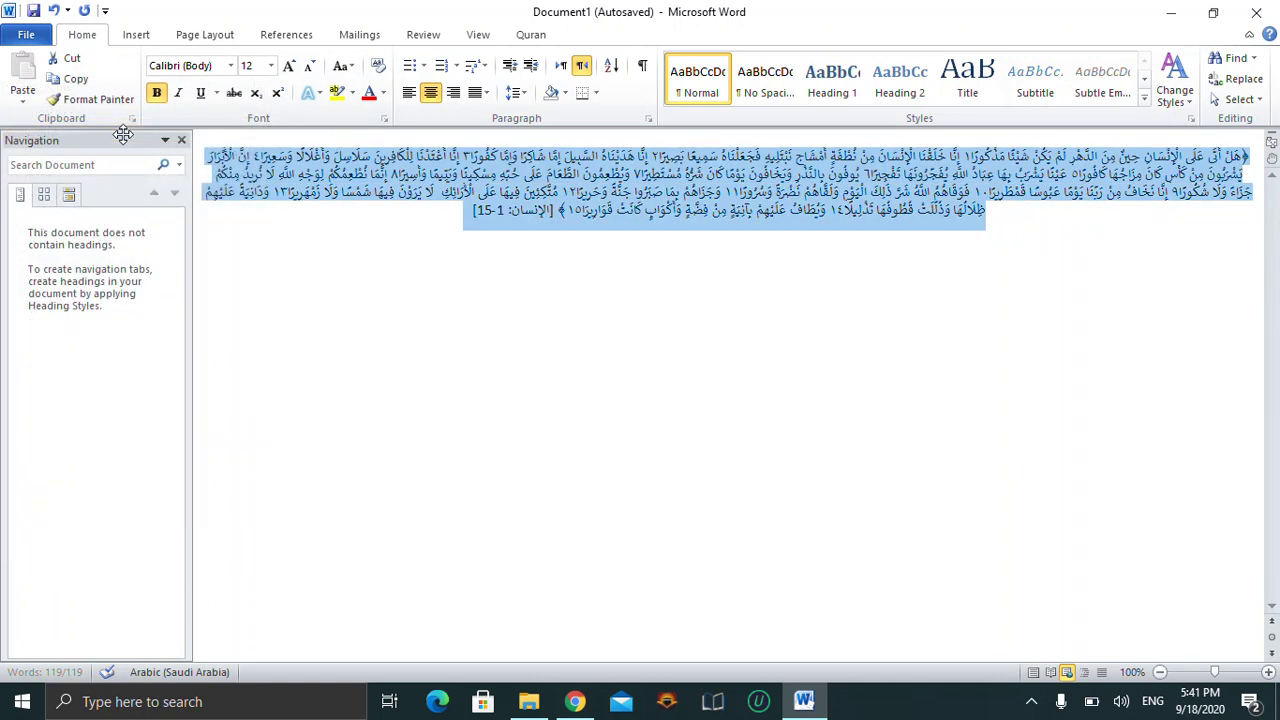
{"action": "left_click", "coordinate": [270, 65]}
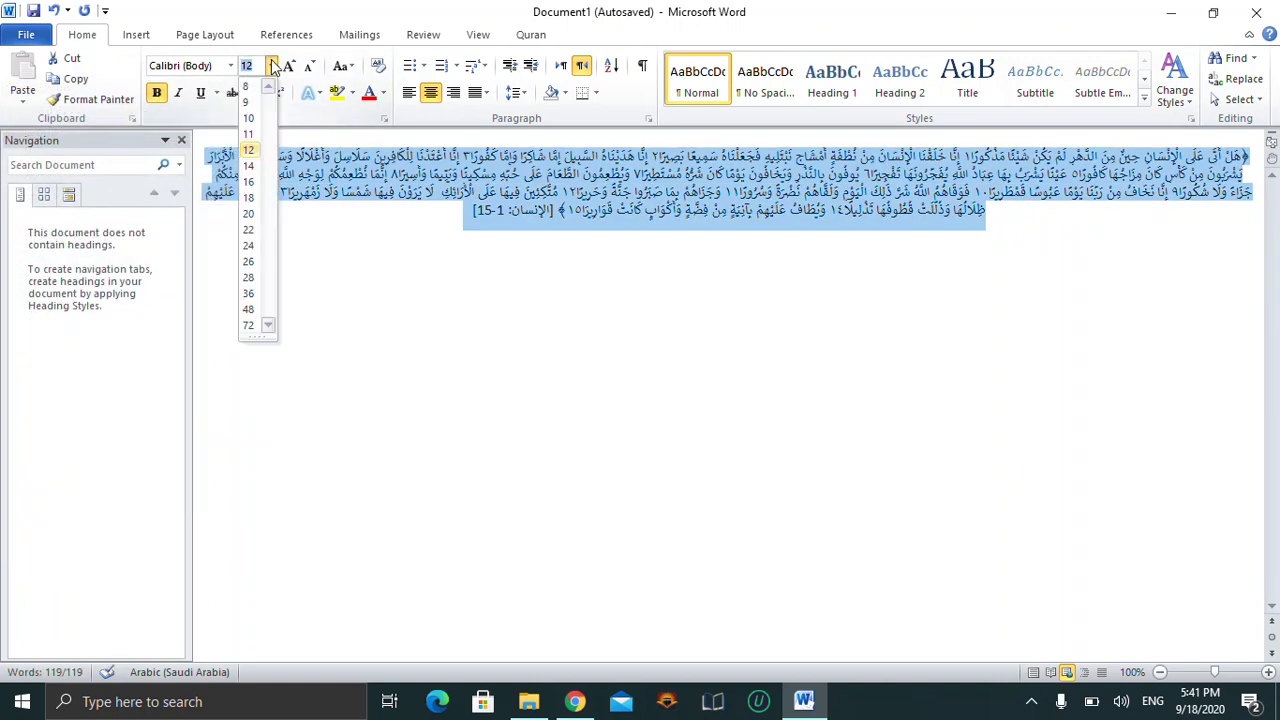
{"action": "left_click", "coordinate": [249, 213]}
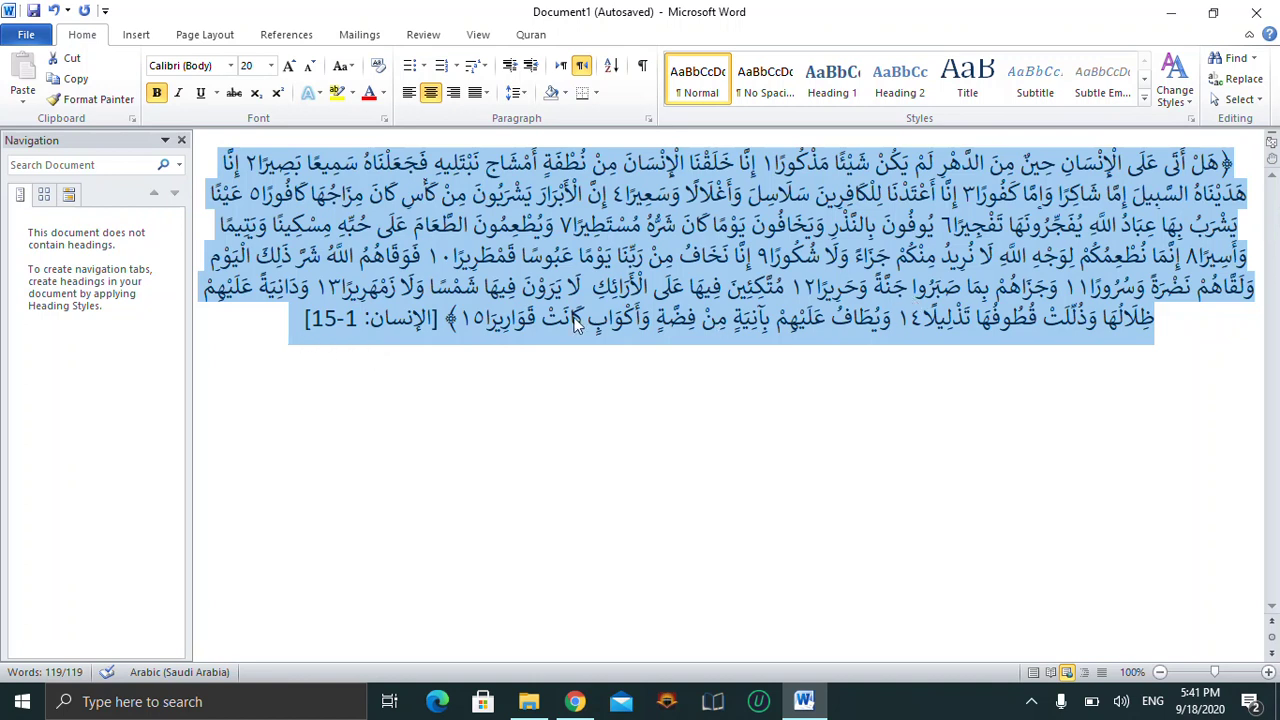
{"action": "left_click", "coordinate": [296, 334]}
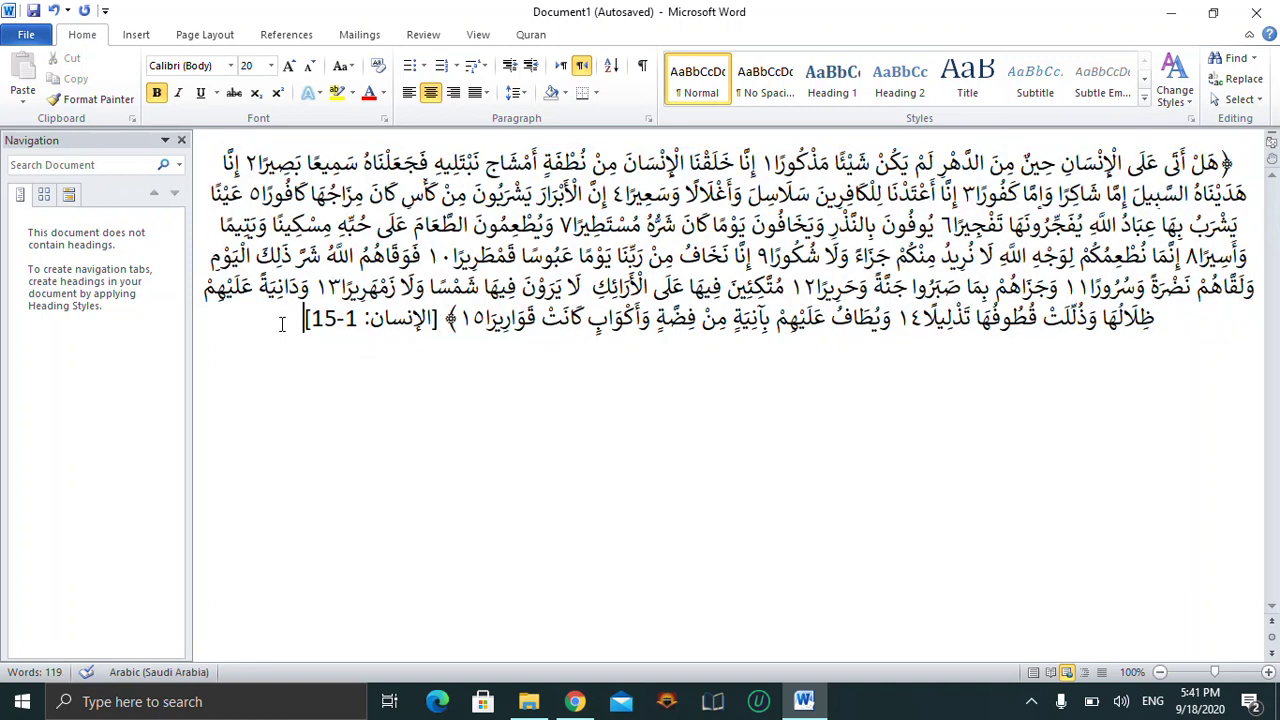
Colour the [الإنسان: 1-15] reference red and add an empty line after it
{"action": "left_click_drag", "start_coordinate": [282, 325], "coordinate": [438, 318]}
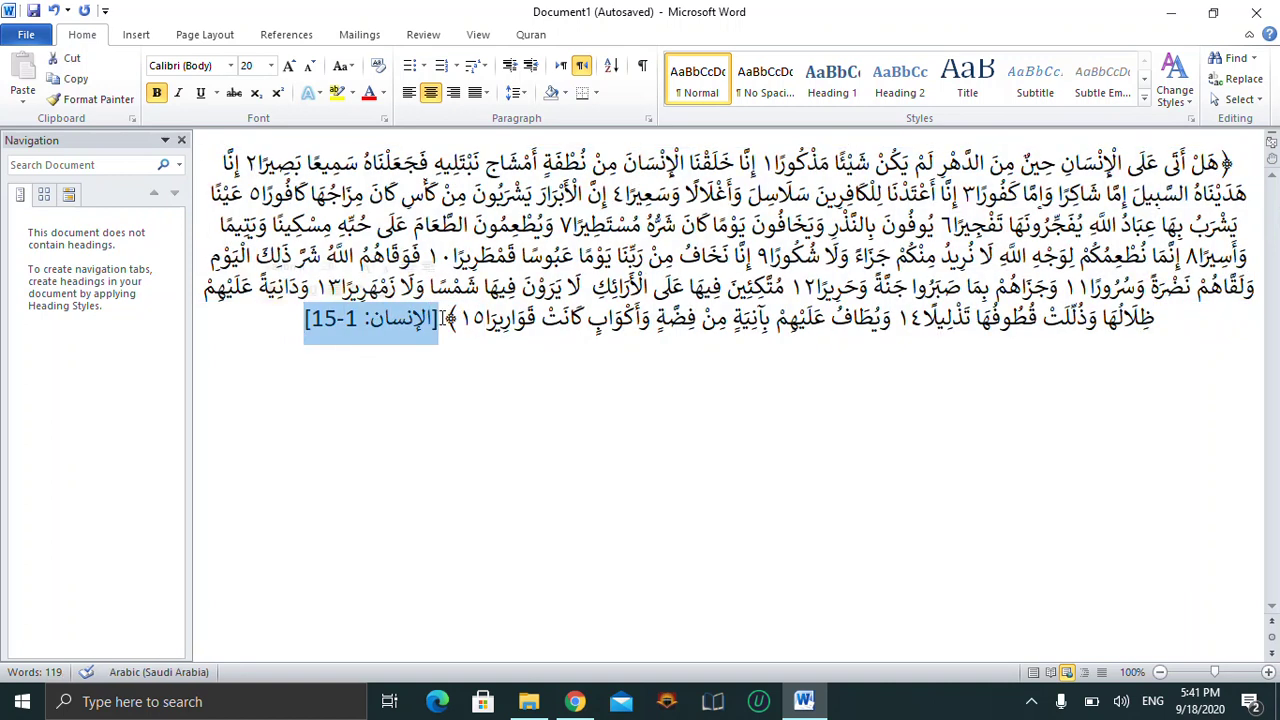
{"action": "left_click", "coordinate": [369, 92]}
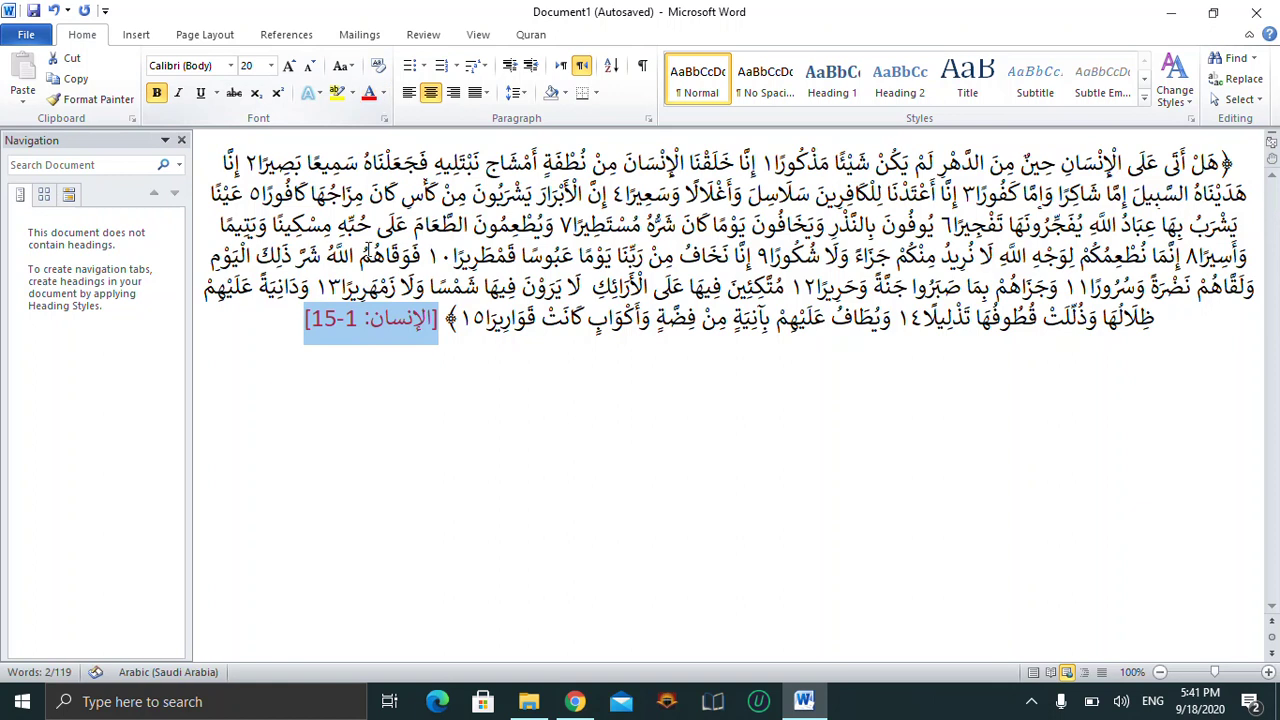
{"action": "left_click", "coordinate": [345, 338]}
{"action": "left_click", "coordinate": [391, 353]}
{"action": "key", "text": "End"}
{"action": "key", "text": "Return"}
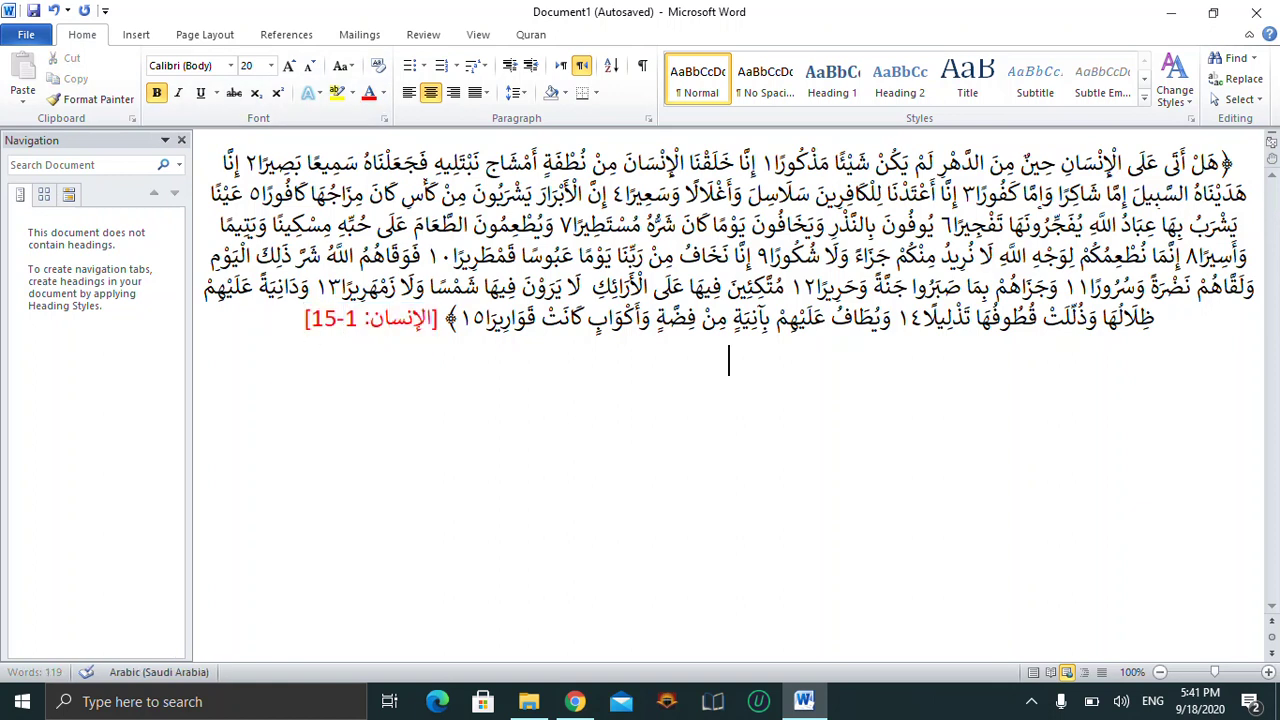
{"action": "left_click_drag", "start_coordinate": [281, 330], "coordinate": [380, 333]}
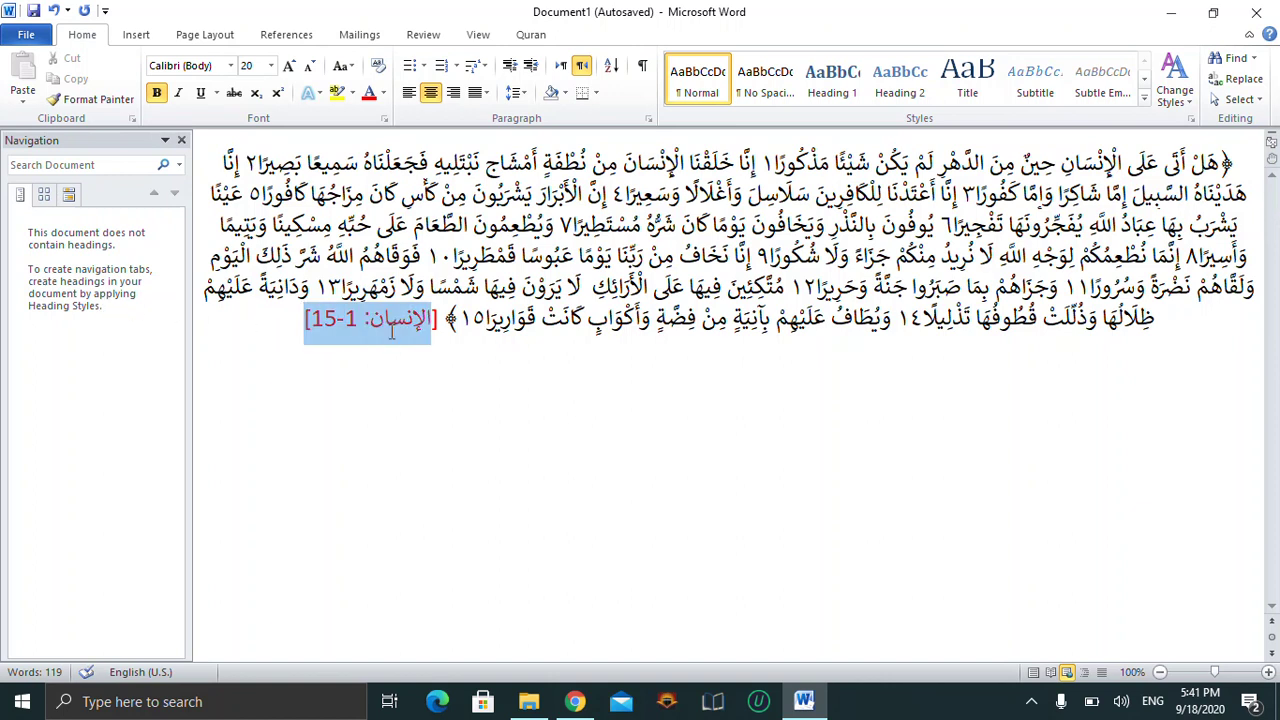
{"action": "left_click", "coordinate": [345, 362]}
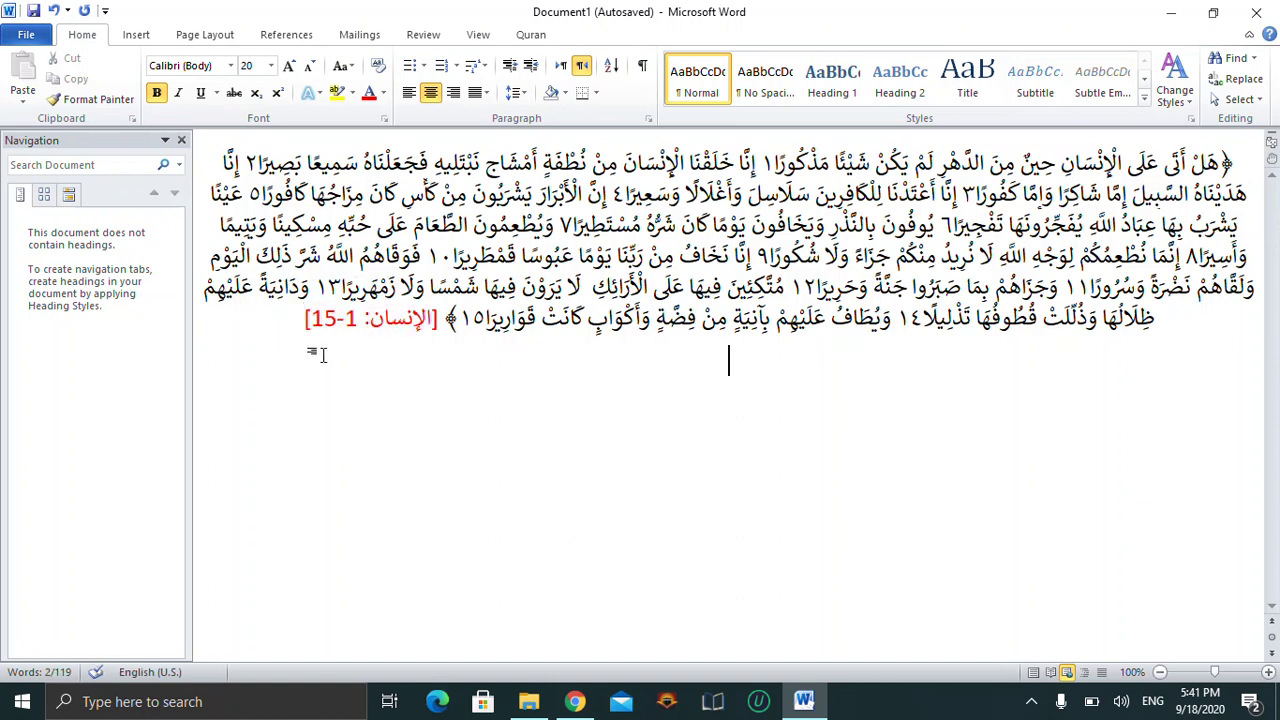
Turn on Urdu translation in the Quran add-in, positioned after all ayahs
{"action": "key", "text": "alt+shift"}
{"action": "left_click", "coordinate": [531, 36]}
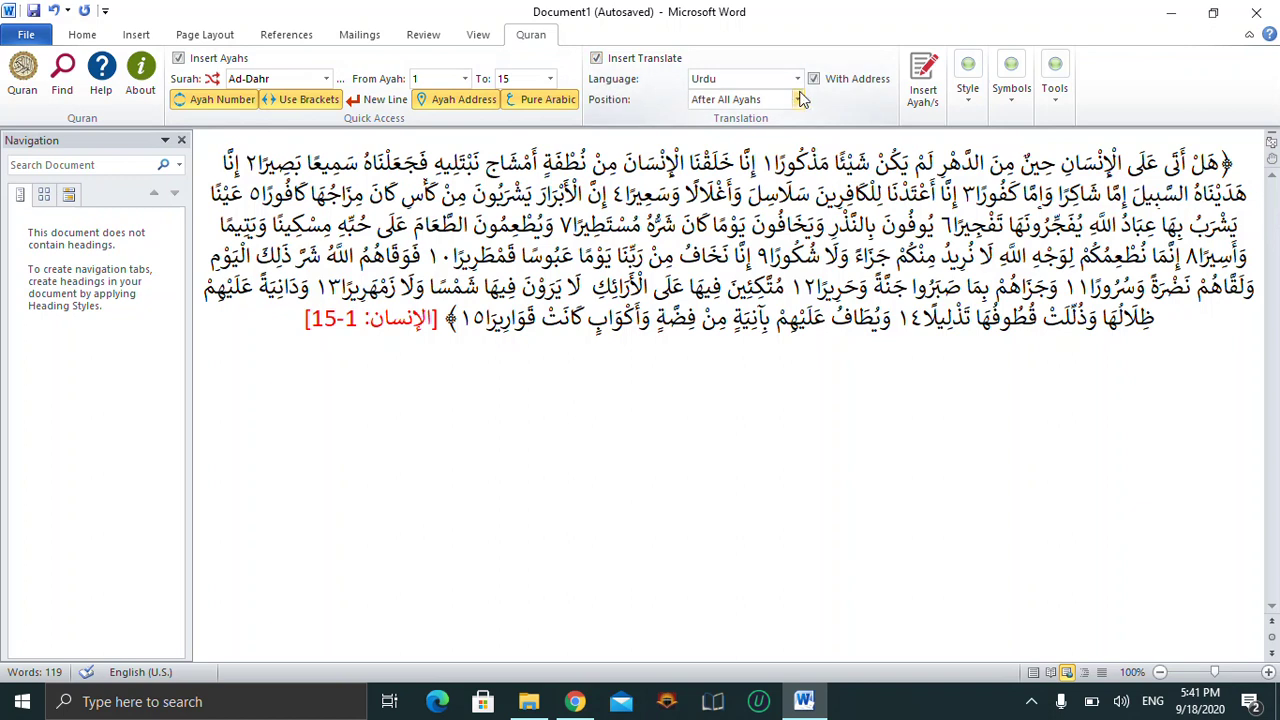
{"action": "left_click", "coordinate": [798, 79]}
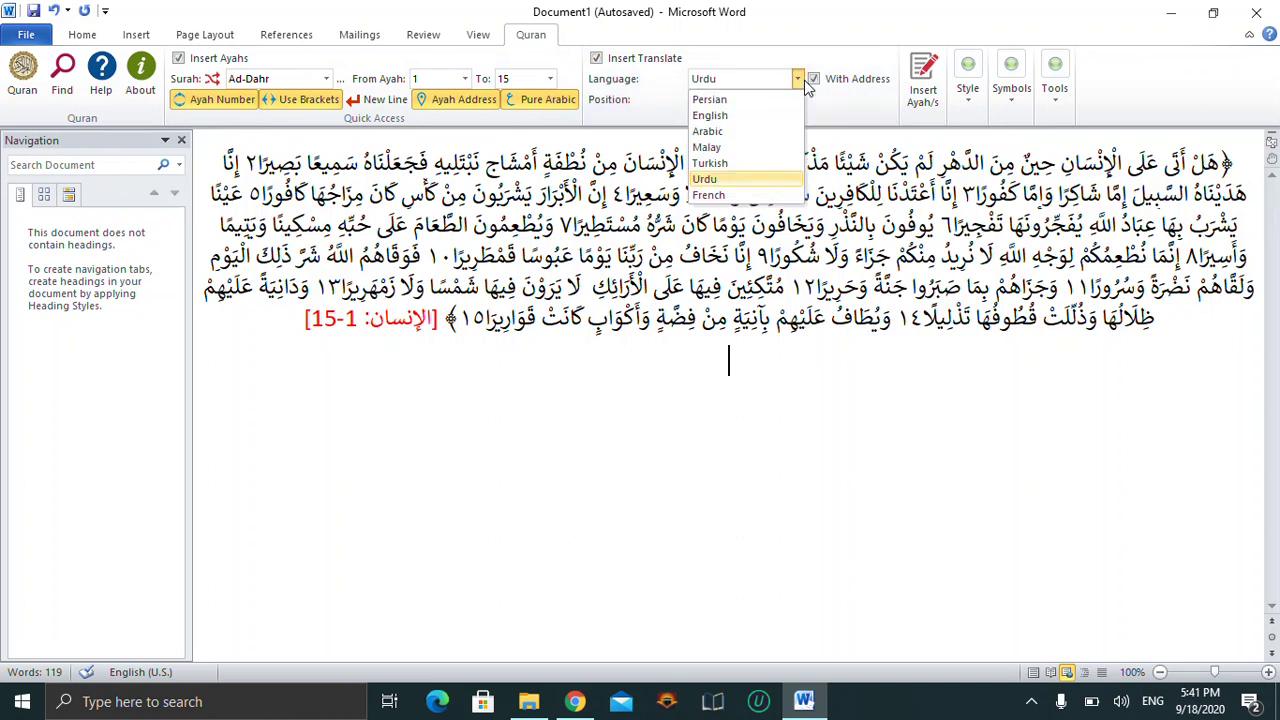
{"action": "left_click", "coordinate": [804, 80]}
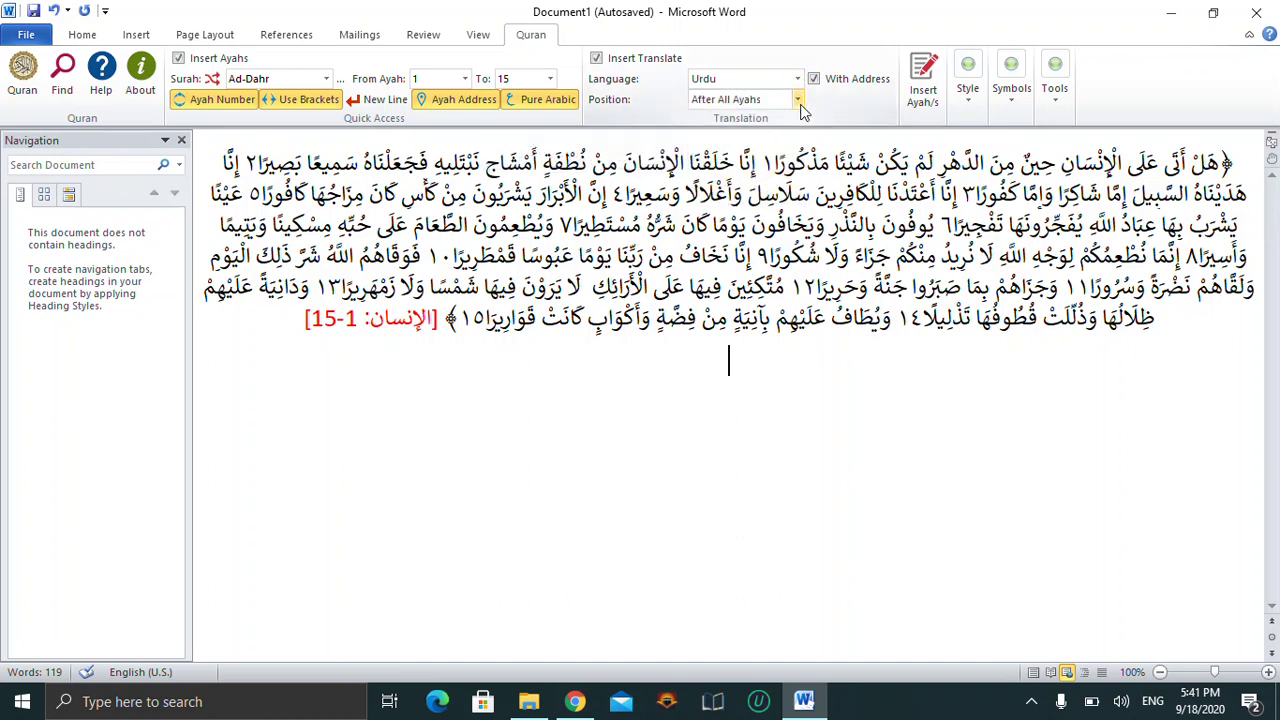
{"action": "left_click", "coordinate": [798, 100]}
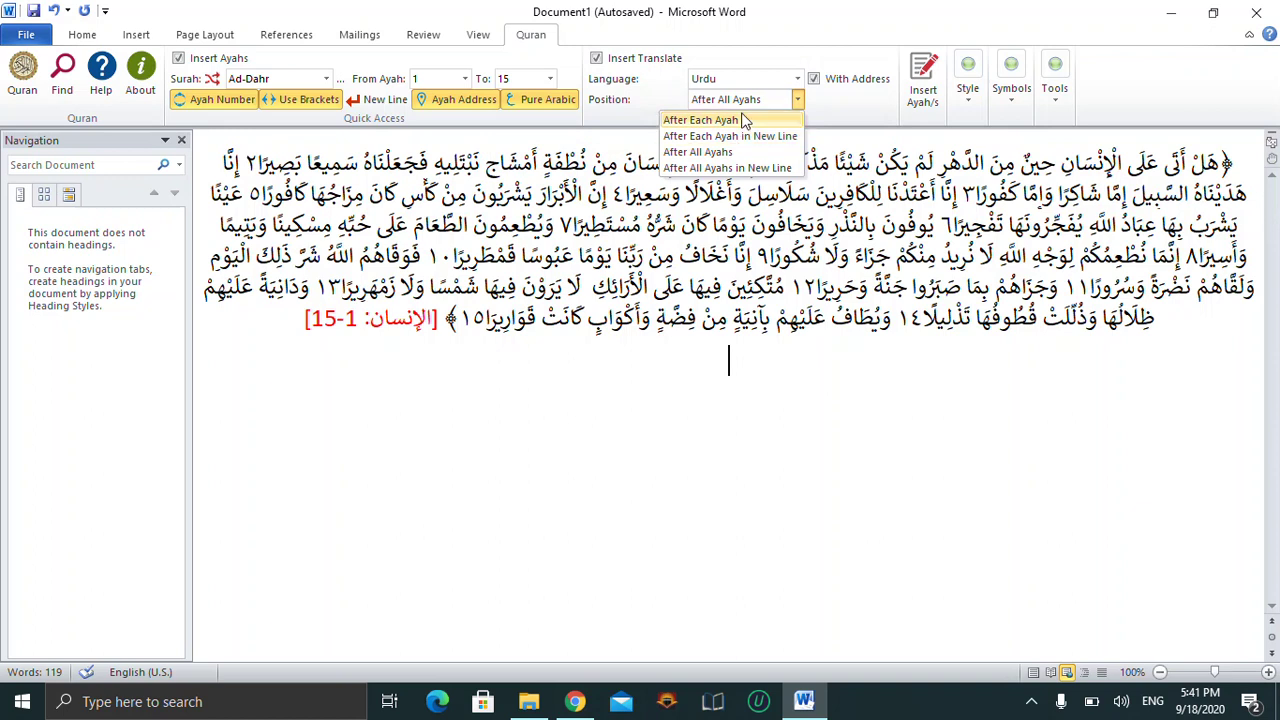
{"action": "left_click", "coordinate": [1148, 184]}
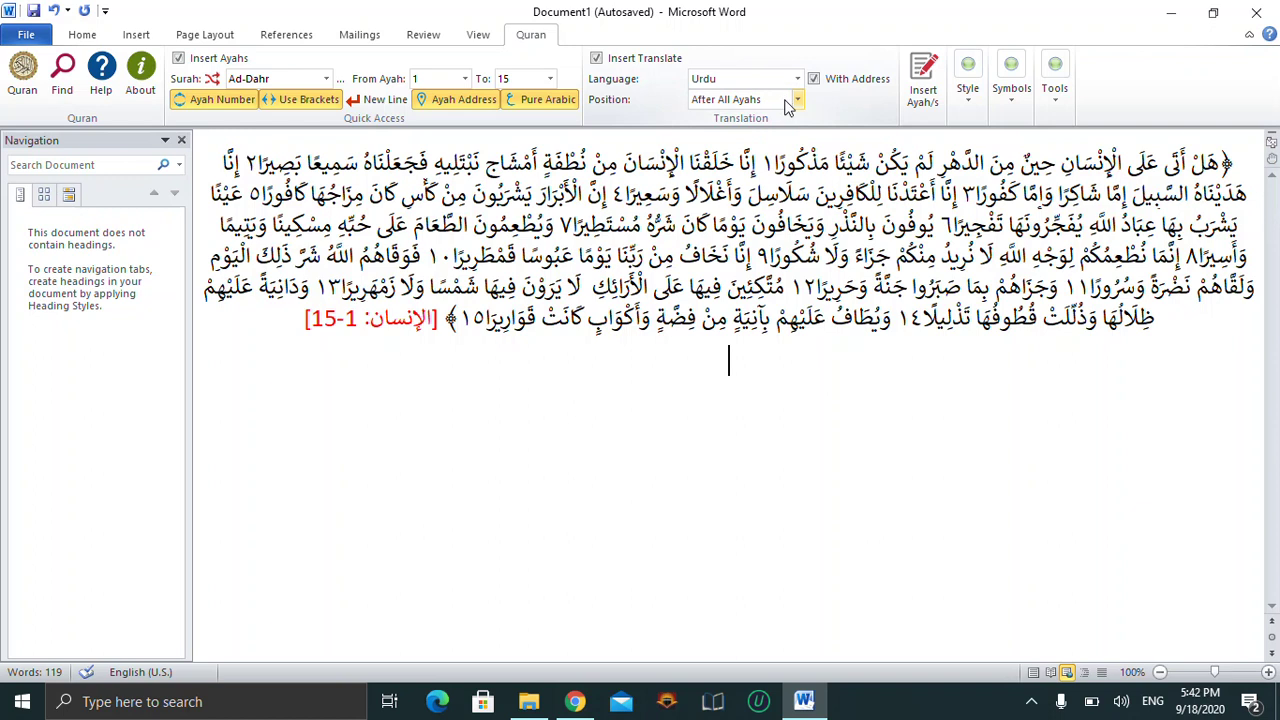
{"action": "left_click", "coordinate": [797, 99]}
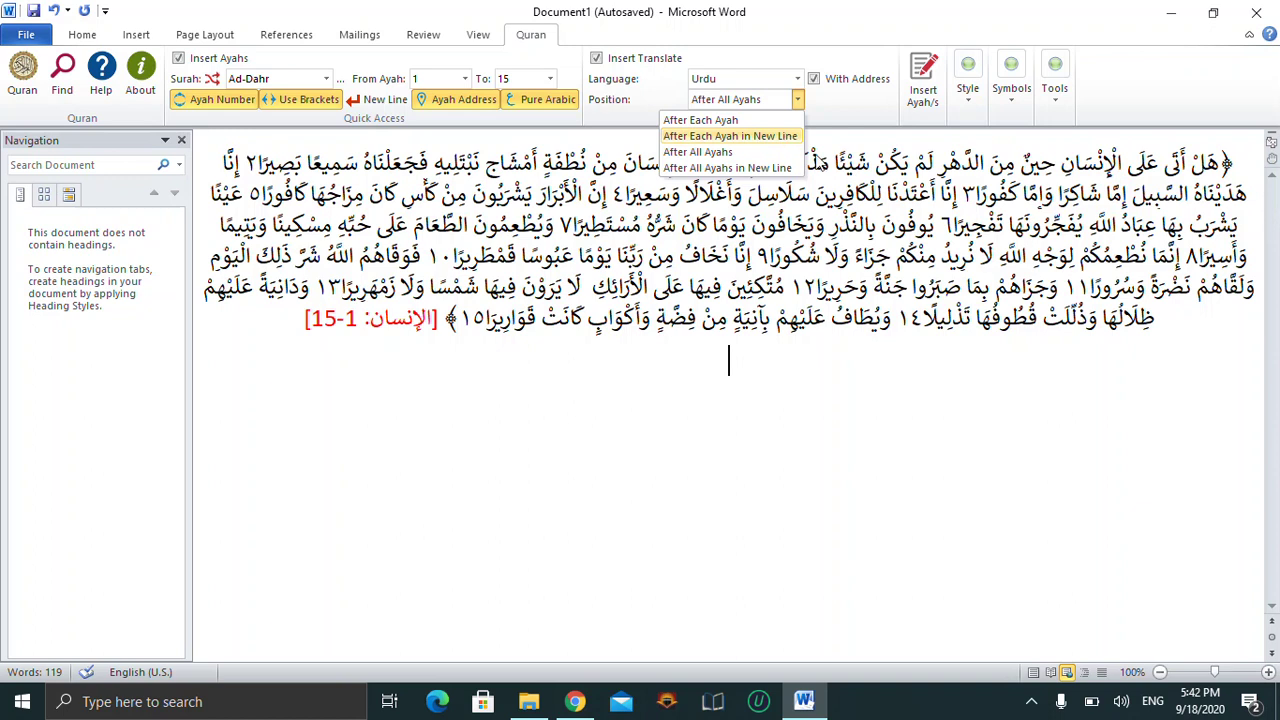
{"action": "left_click", "coordinate": [755, 154]}
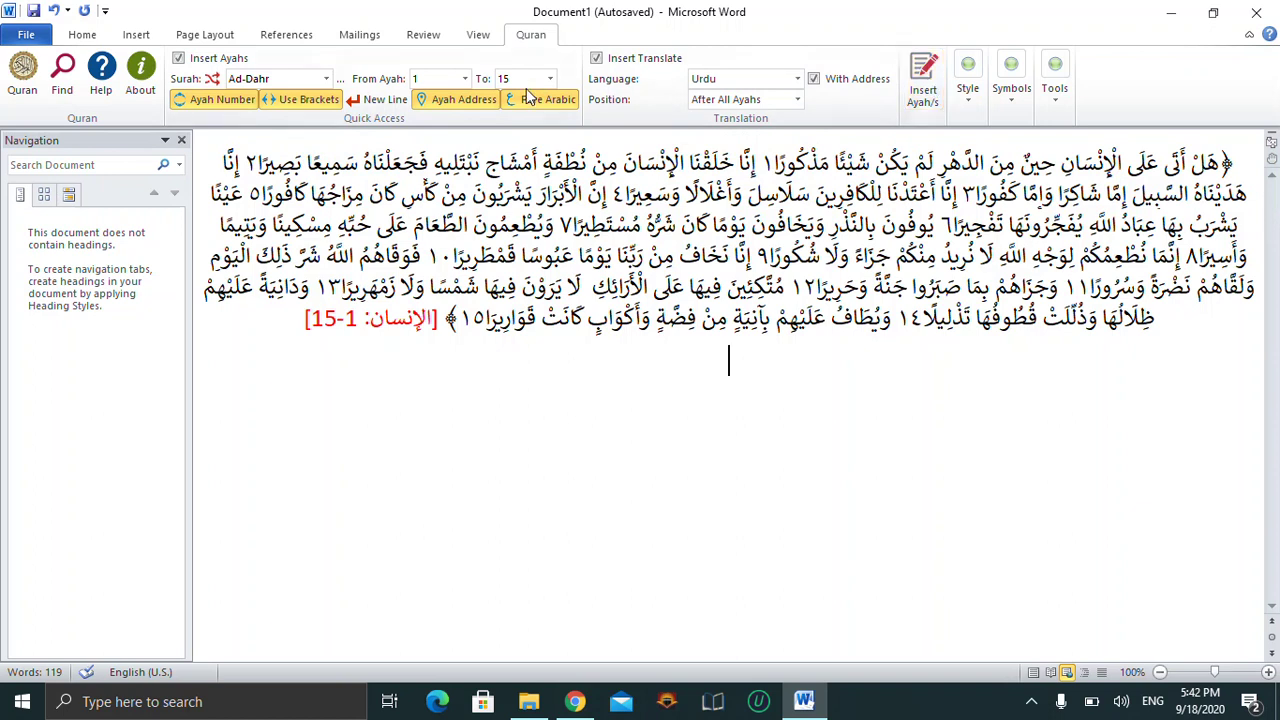
Clear the document and insert Ad-Dahr ayahs 1–15 with their Urdu translation
{"action": "key", "text": "ctrl+a"}
{"action": "key", "text": "Delete"}
{"action": "left_click", "coordinate": [921, 100]}
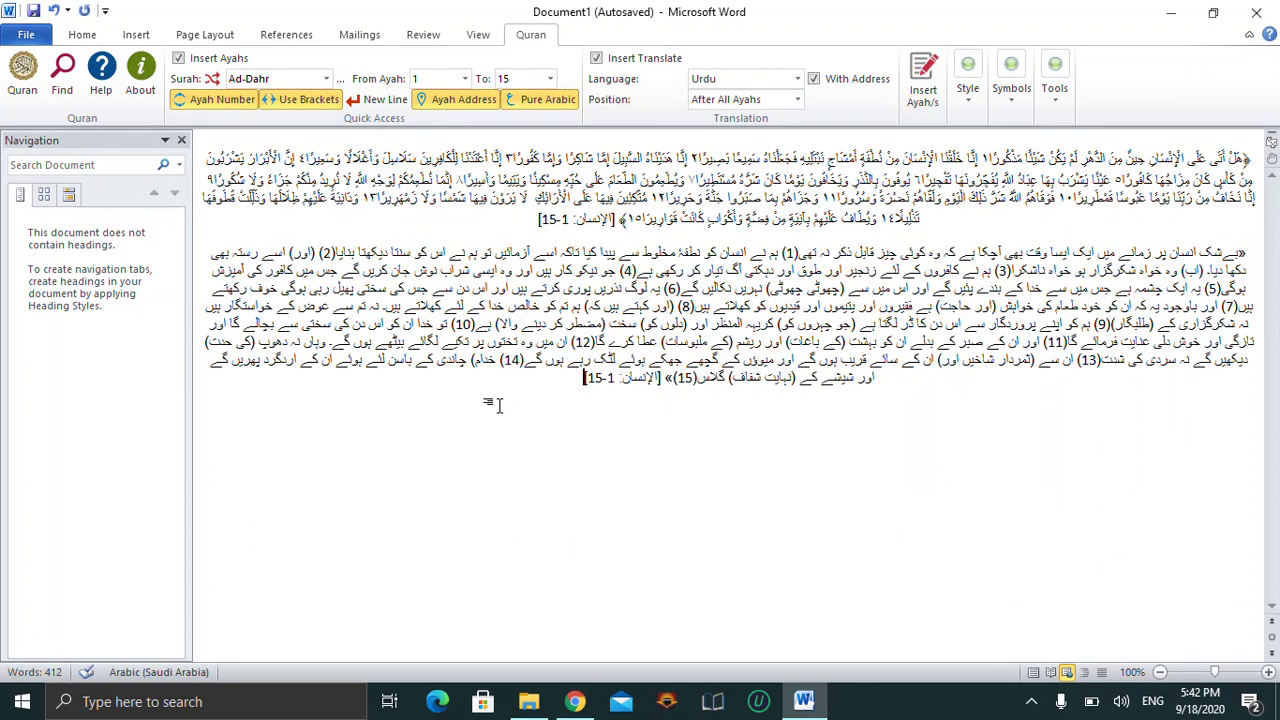
Set the re-inserted Arabic ayahs to Calibri size 20, then select the Urdu translation
{"action": "left_click_drag", "start_coordinate": [526, 219], "coordinate": [1250, 158]}
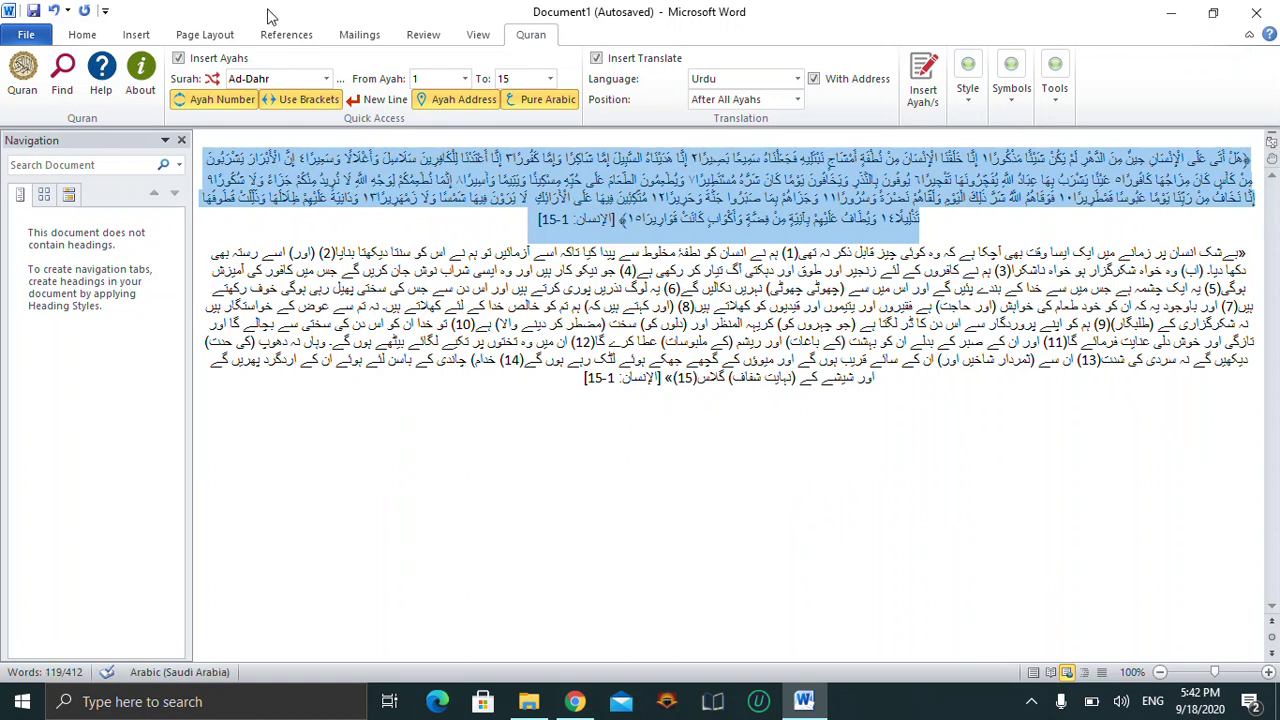
{"action": "left_click", "coordinate": [90, 38]}
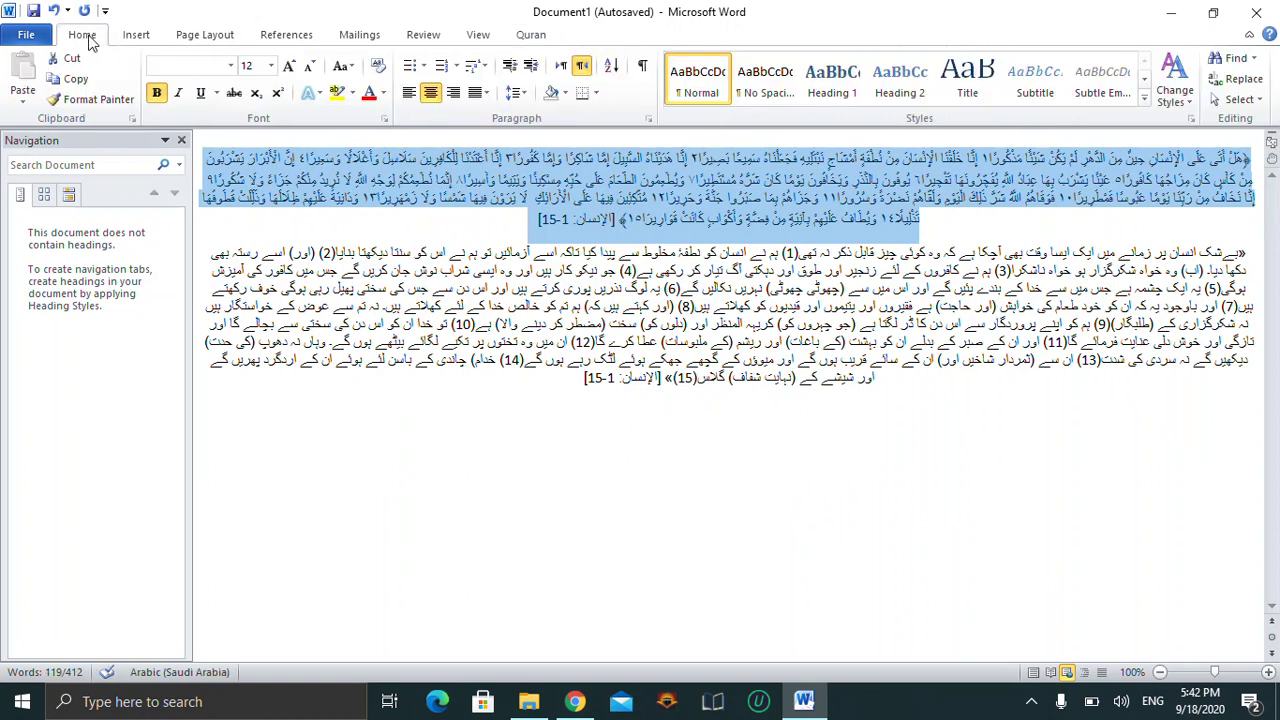
{"action": "left_click", "coordinate": [231, 65]}
{"action": "left_click", "coordinate": [176, 130]}
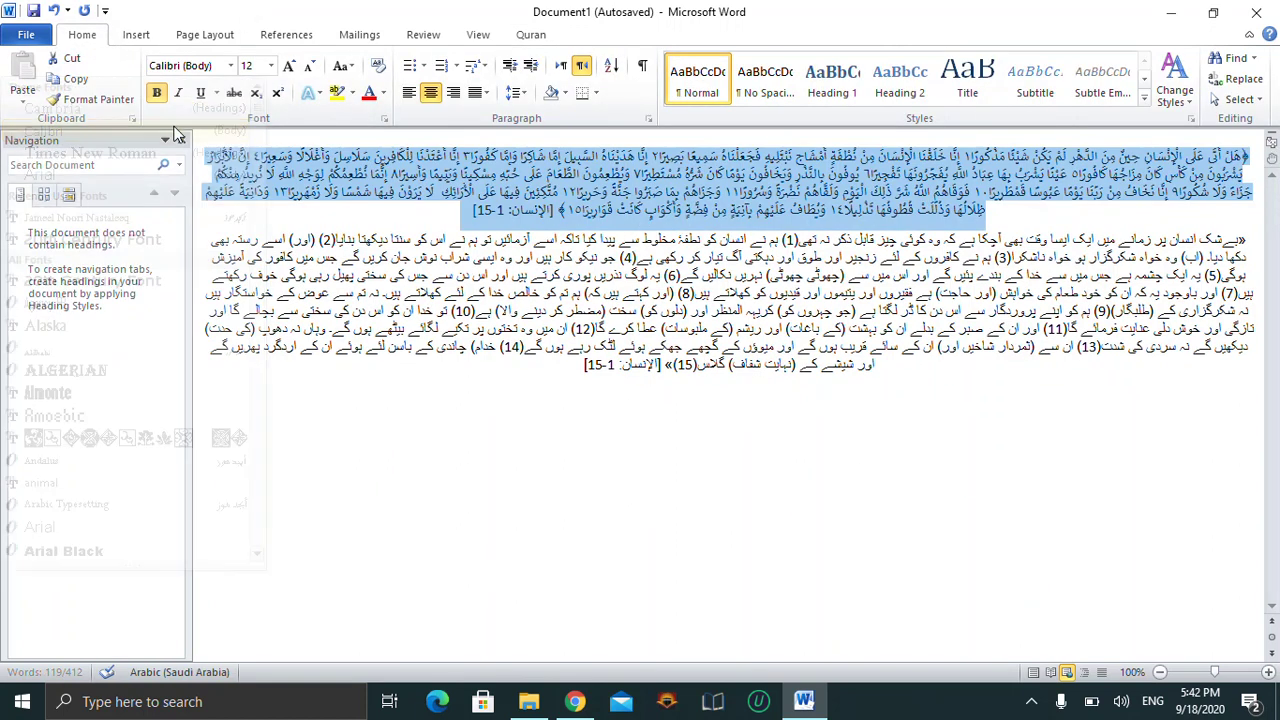
{"action": "left_click", "coordinate": [270, 65]}
{"action": "left_click", "coordinate": [249, 215]}
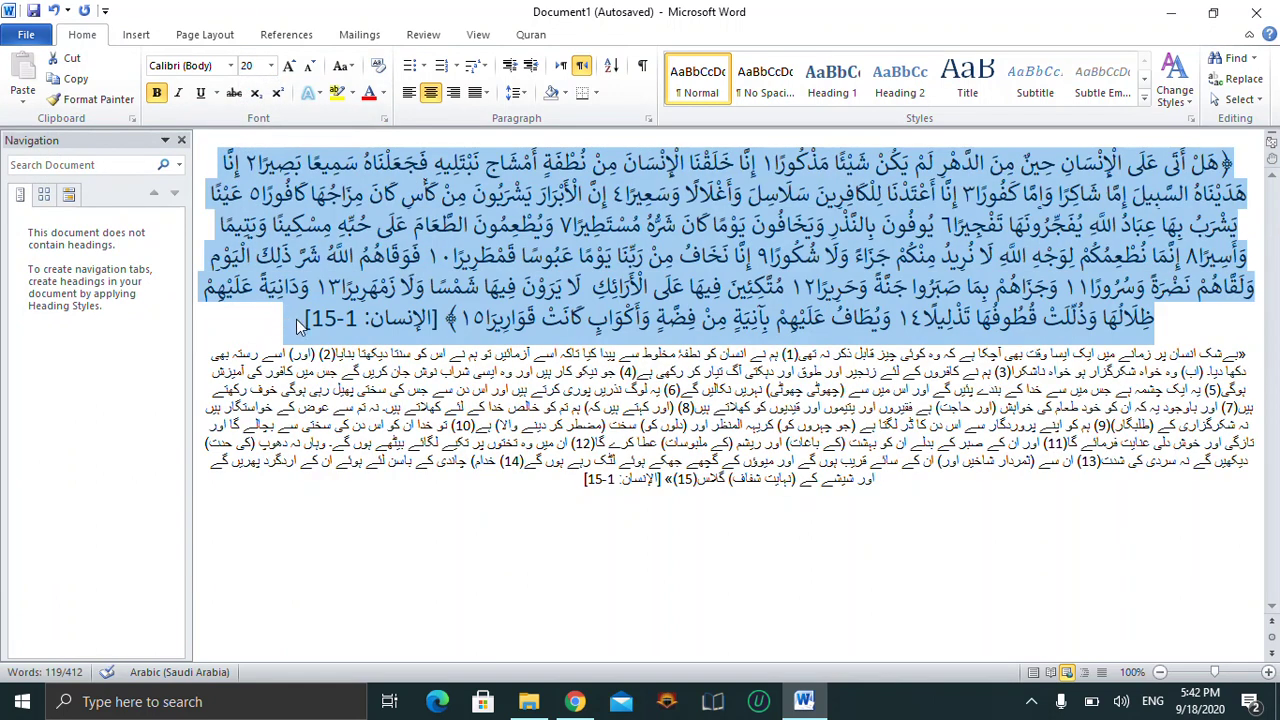
{"action": "left_click", "coordinate": [298, 318]}
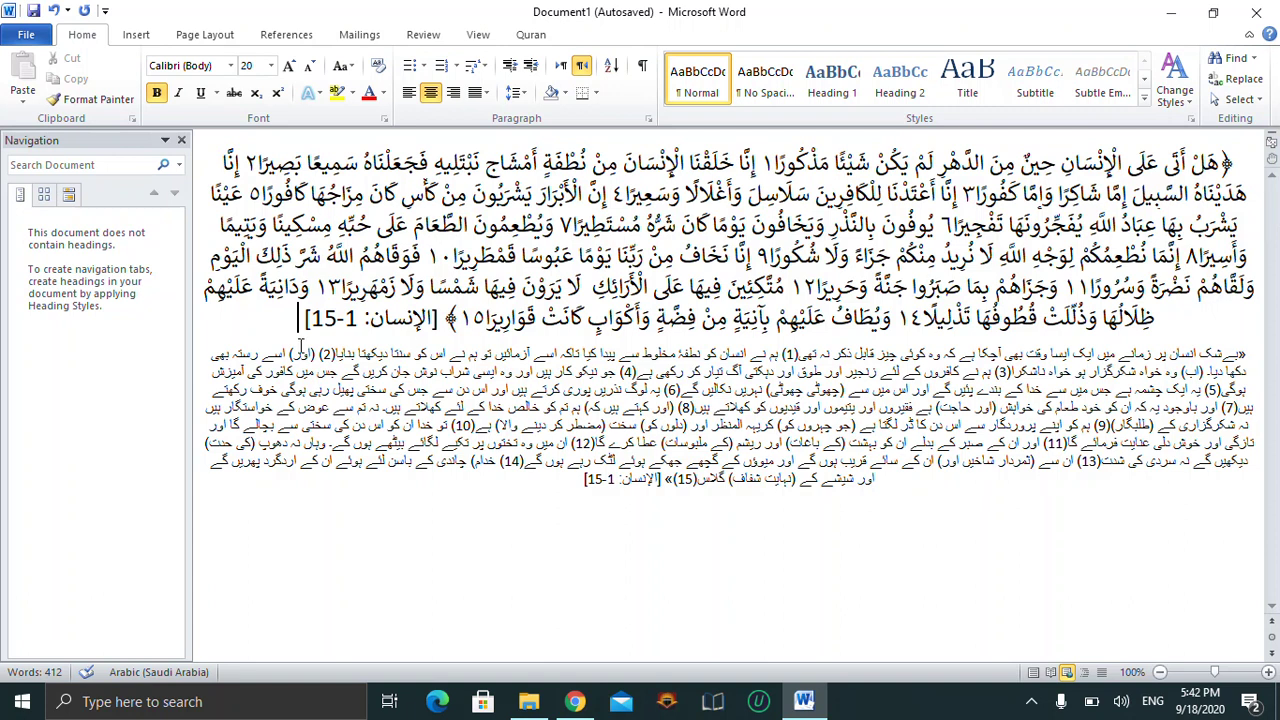
{"action": "mouse_move", "coordinate": [584, 480]}
{"action": "left_mouse_down"}
{"action": "mouse_move", "coordinate": [800, 485]}
{"action": "mouse_move", "coordinate": [1268, 345]}
{"action": "left_mouse_up"}
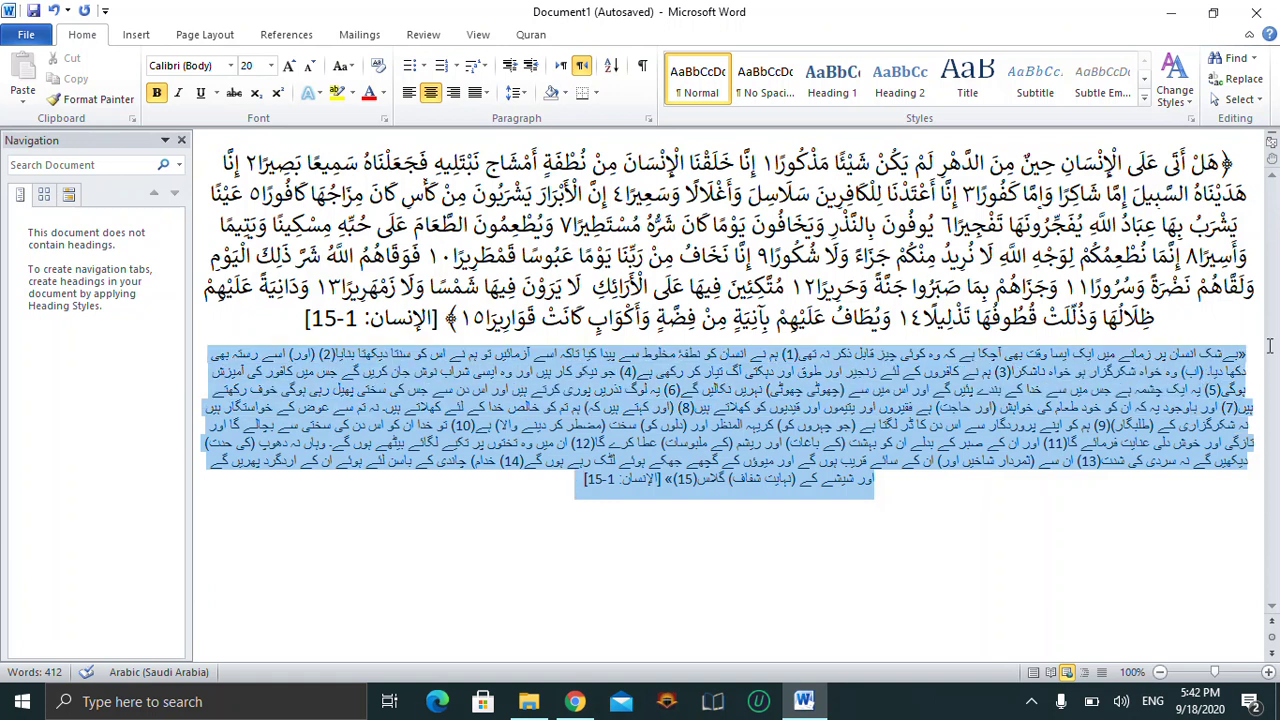
Set the Urdu translation paragraph to Jameel Noori Nastaleeq at size 20
{"action": "left_click", "coordinate": [183, 64]}
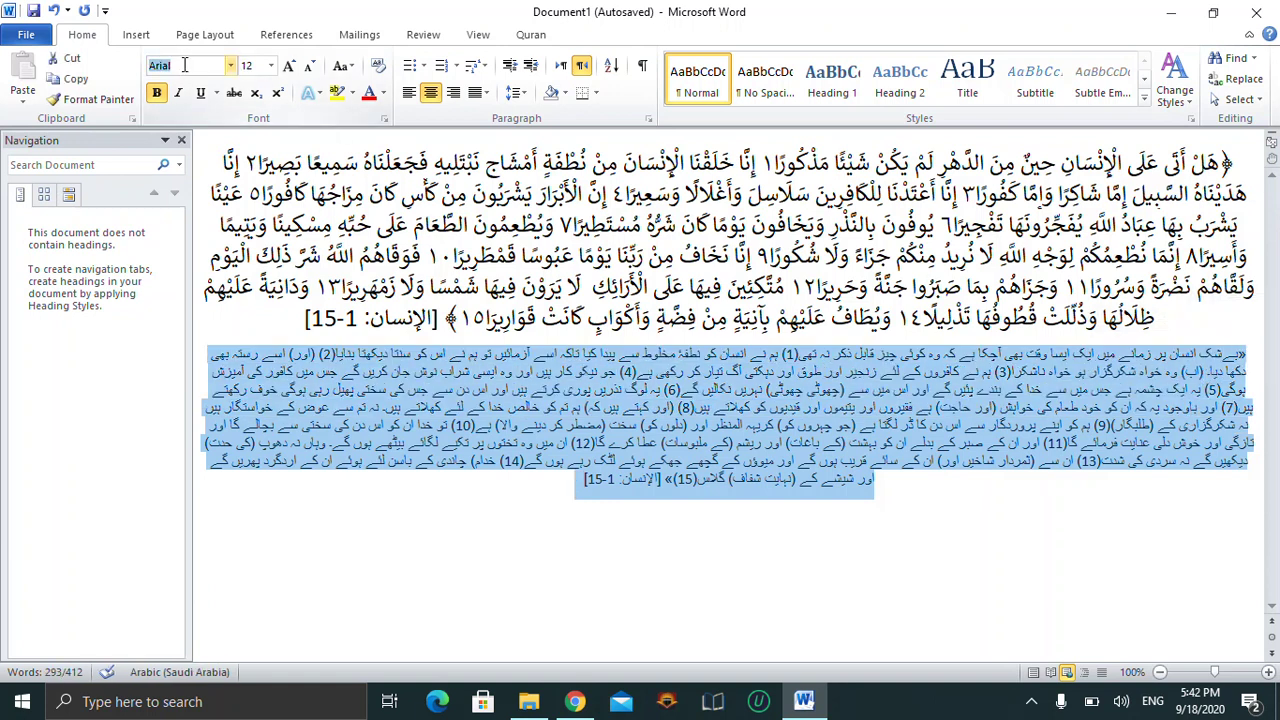
{"action": "type", "text": "Jameel Noori N"}
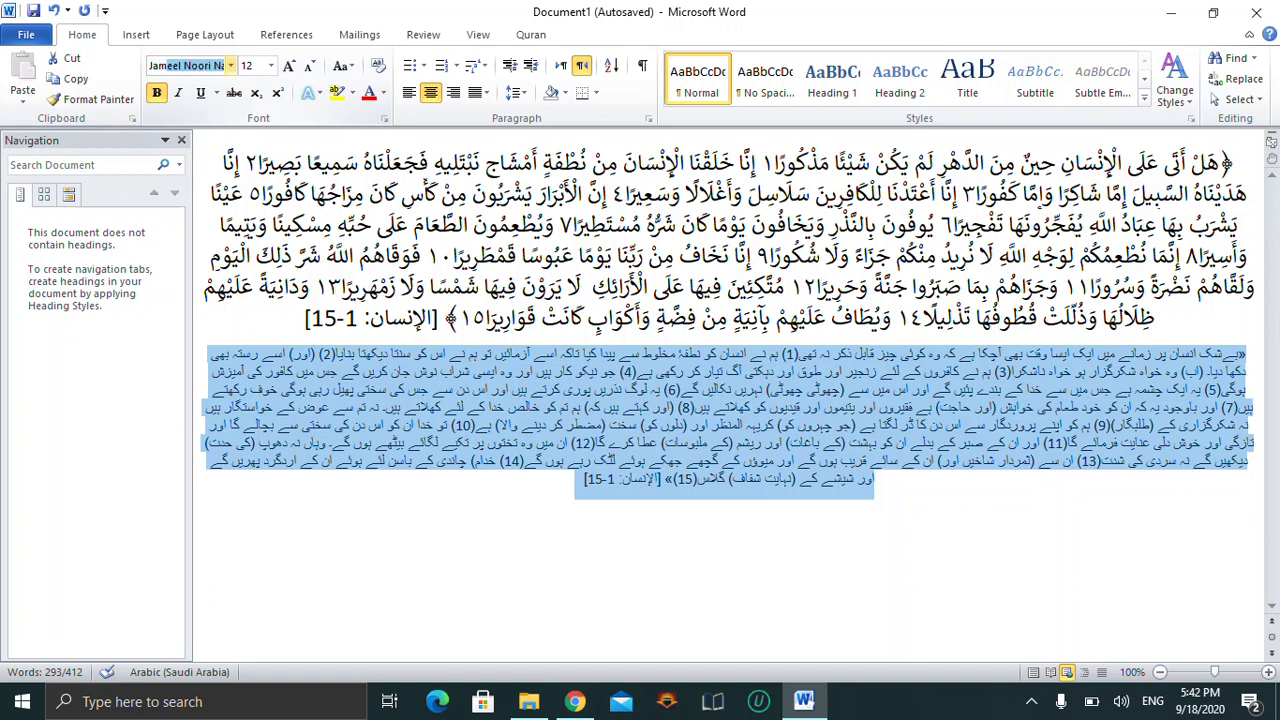
{"action": "key", "text": "Return"}
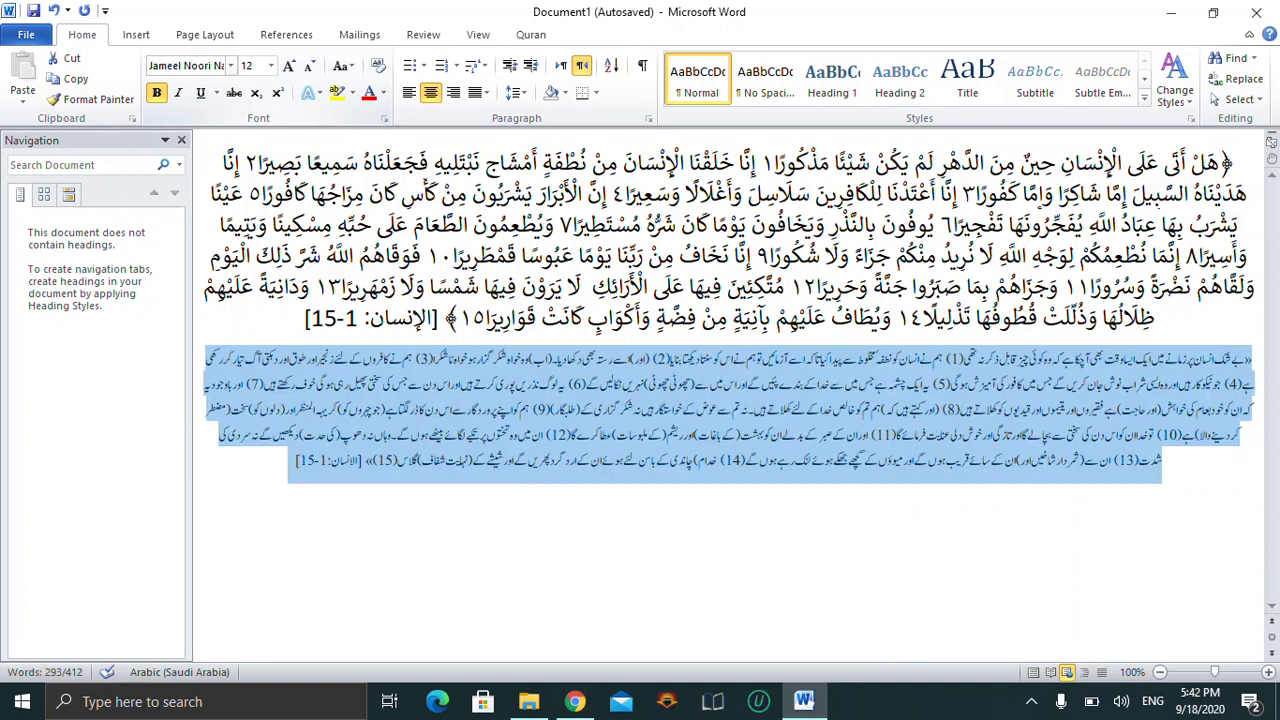
{"action": "left_click", "coordinate": [270, 66]}
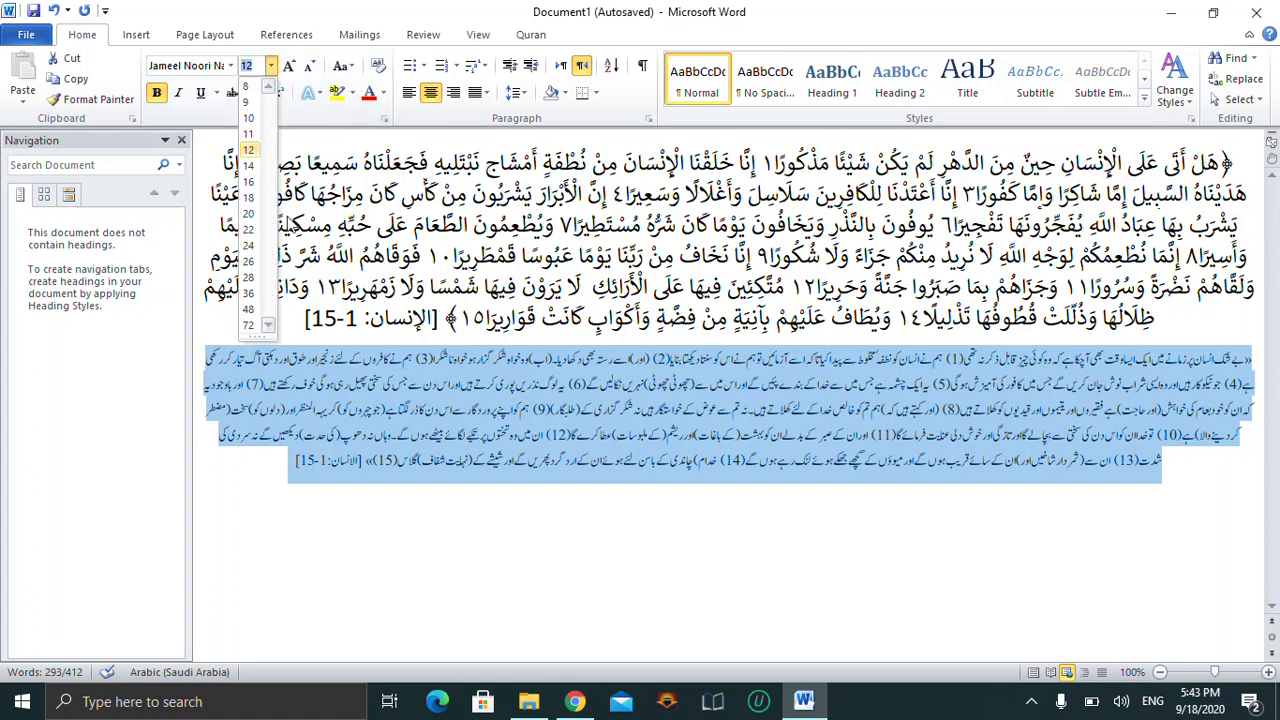
{"action": "left_click", "coordinate": [248, 217]}
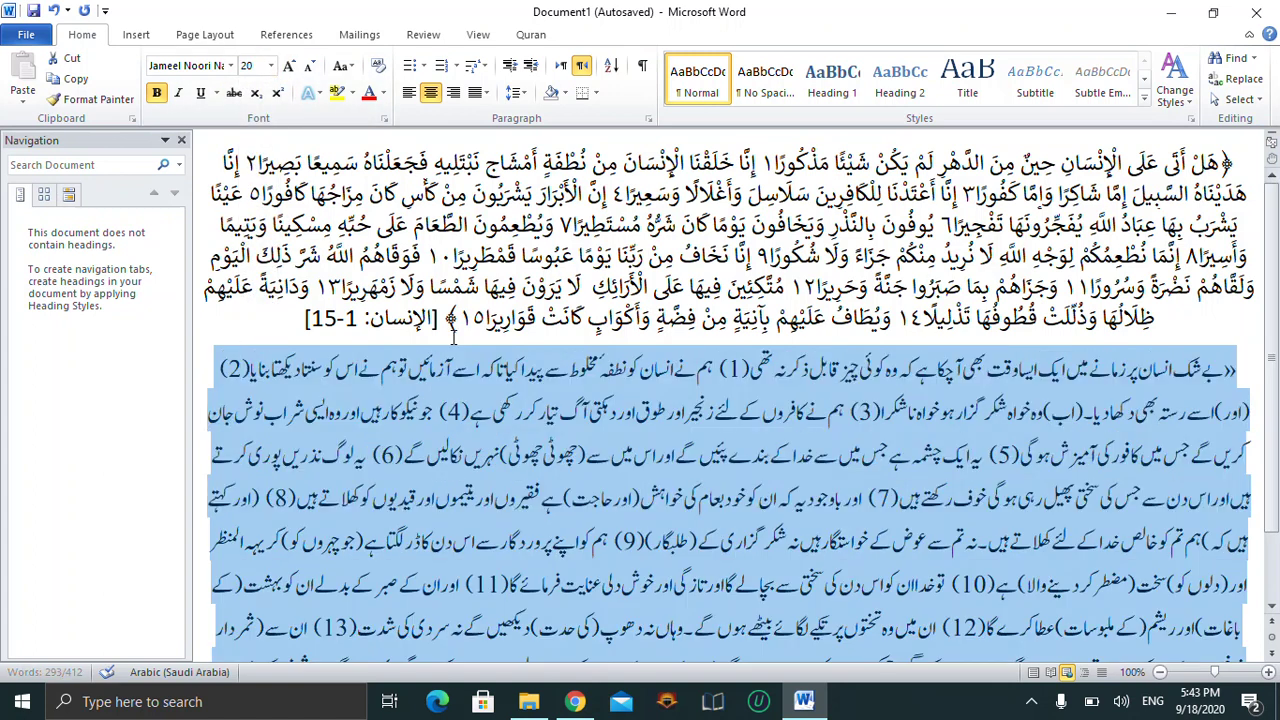
{"action": "scroll", "coordinate": [950, 470], "scroll_direction": "down", "scroll_amount": 2}
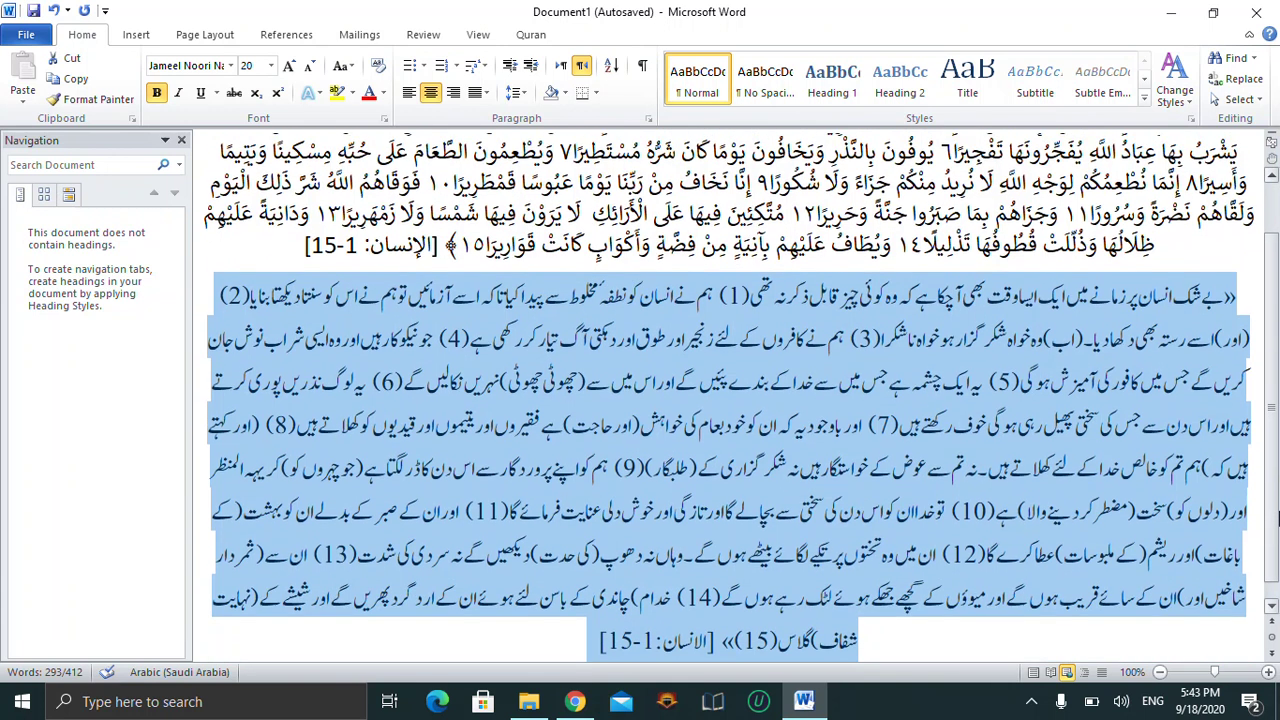
{"action": "left_click", "coordinate": [980, 487]}
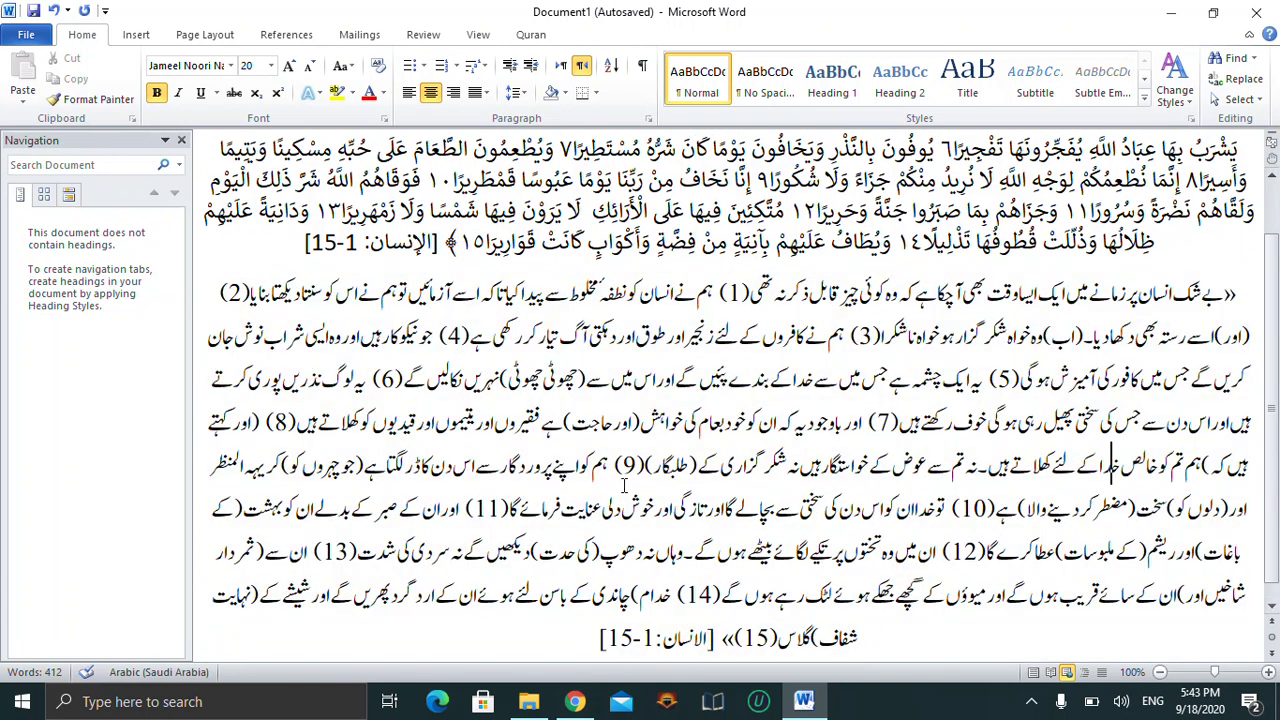
Colour the Urdu words طلبگار and عنایت red
{"action": "left_click_drag", "start_coordinate": [645, 466], "coordinate": [700, 466]}
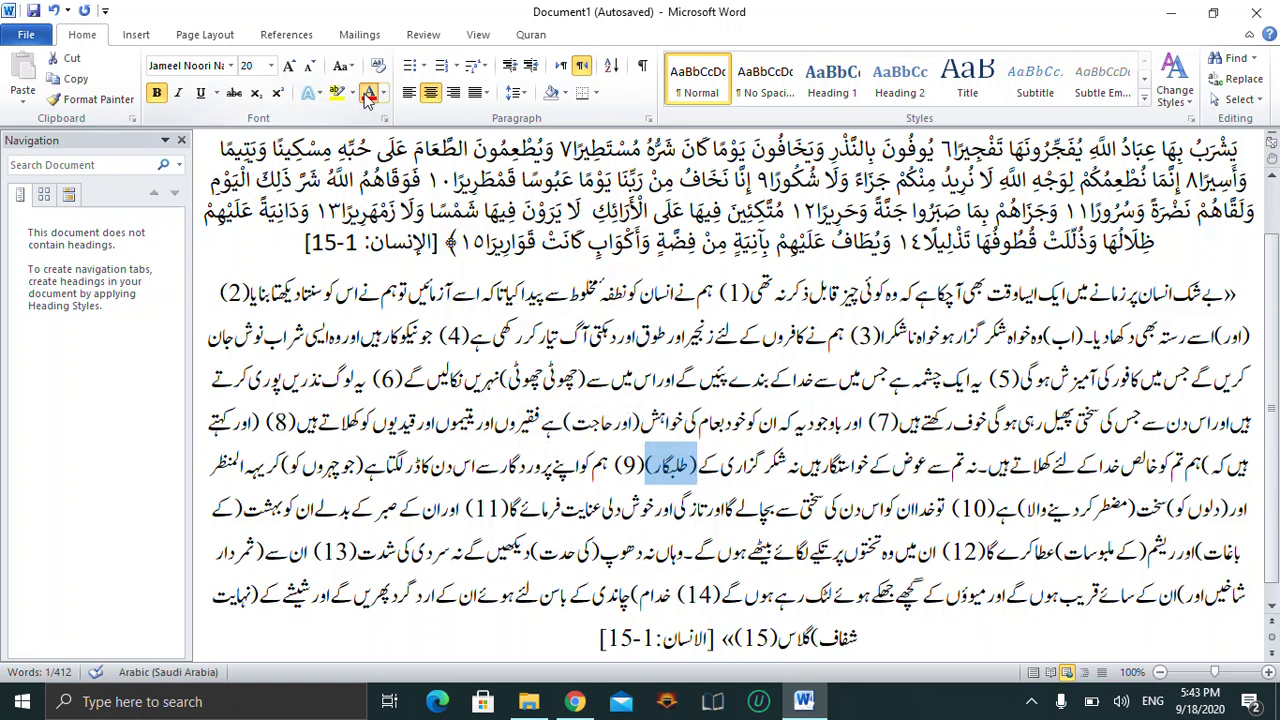
{"action": "left_click", "coordinate": [587, 508]}
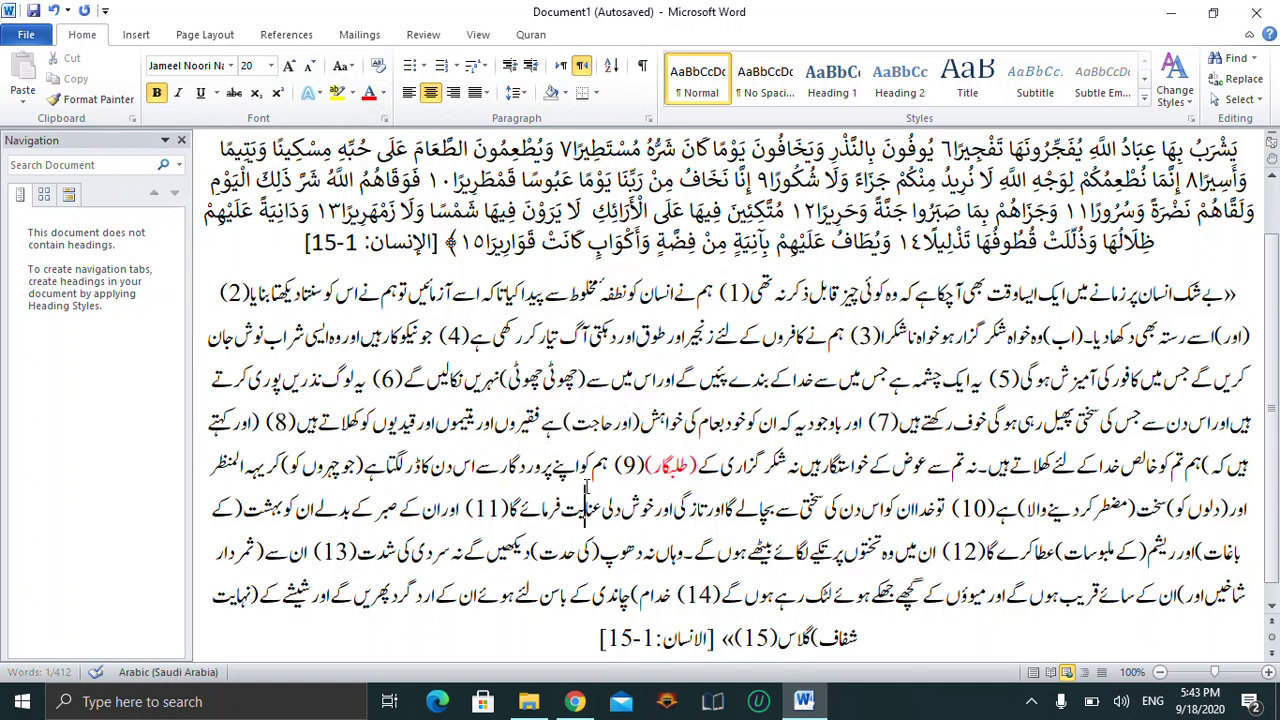
{"action": "left_click", "coordinate": [376, 96]}
{"action": "left_click", "coordinate": [382, 93]}
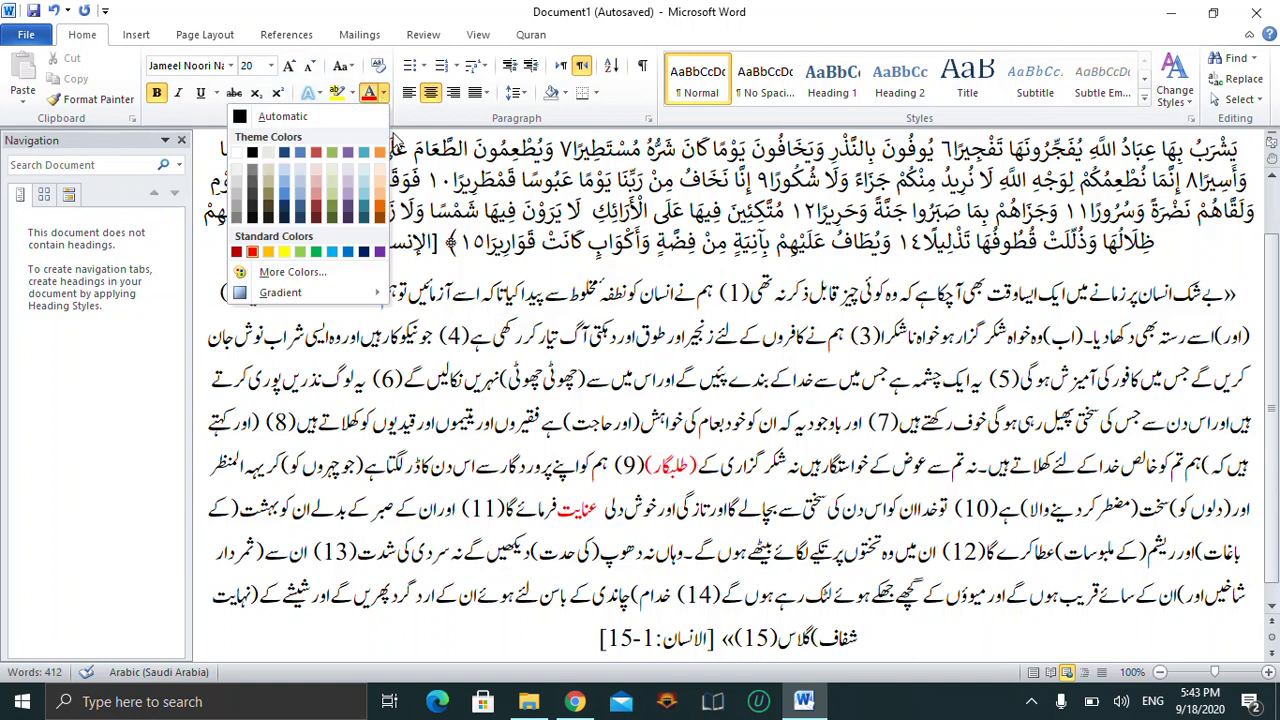
{"action": "left_click", "coordinate": [571, 545]}
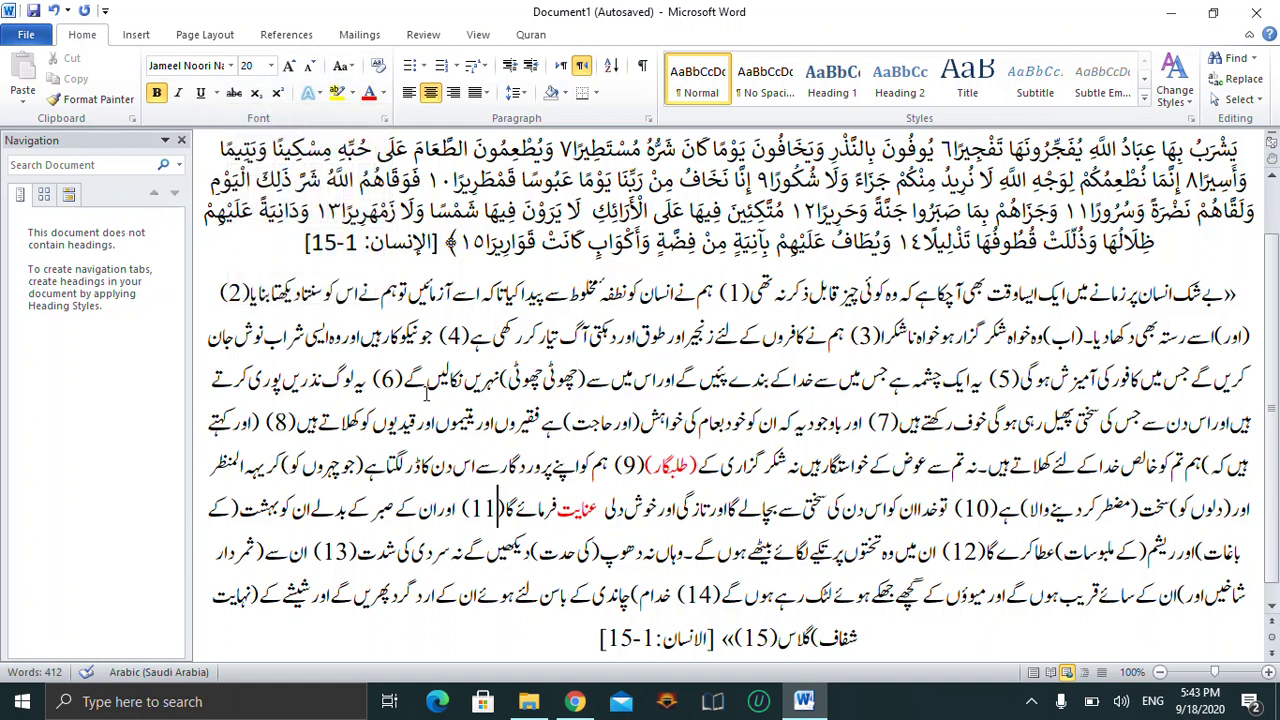
Colour the verse number (11) purple from the Font Color palette
{"action": "left_click", "coordinate": [382, 93]}
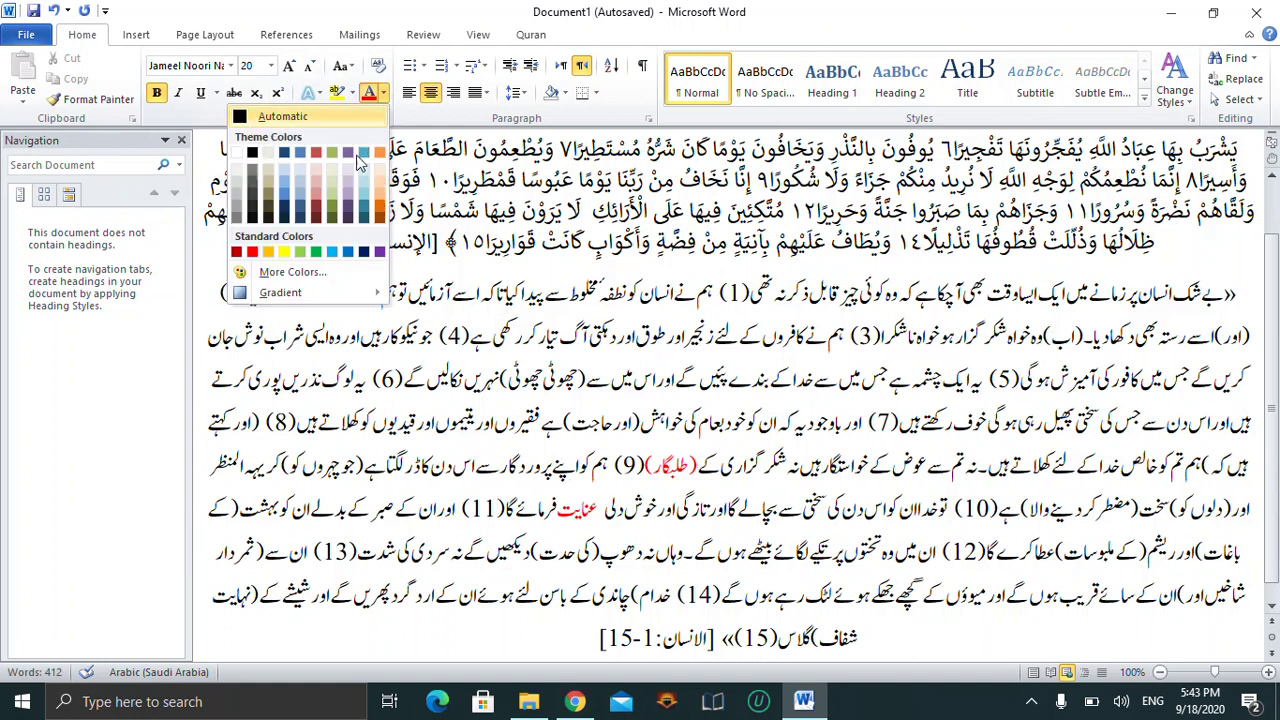
{"action": "left_click", "coordinate": [357, 152]}
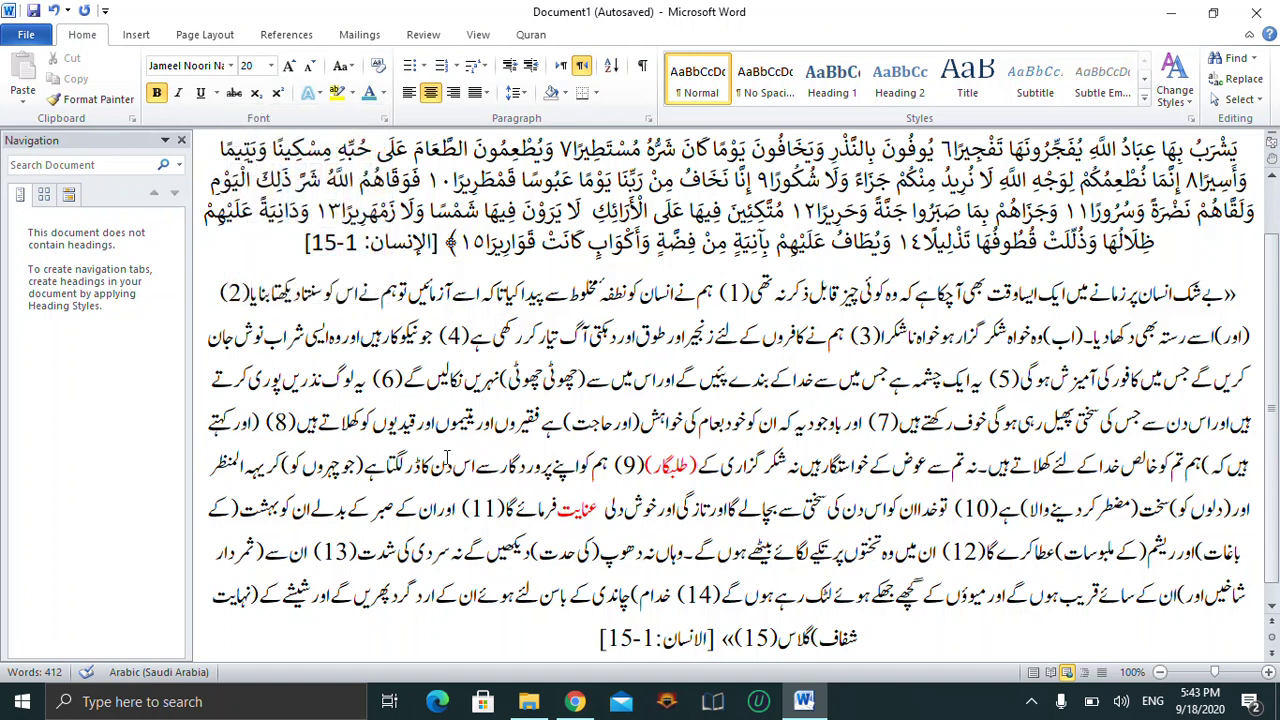
{"action": "left_click_drag", "start_coordinate": [498, 506], "coordinate": [503, 522]}
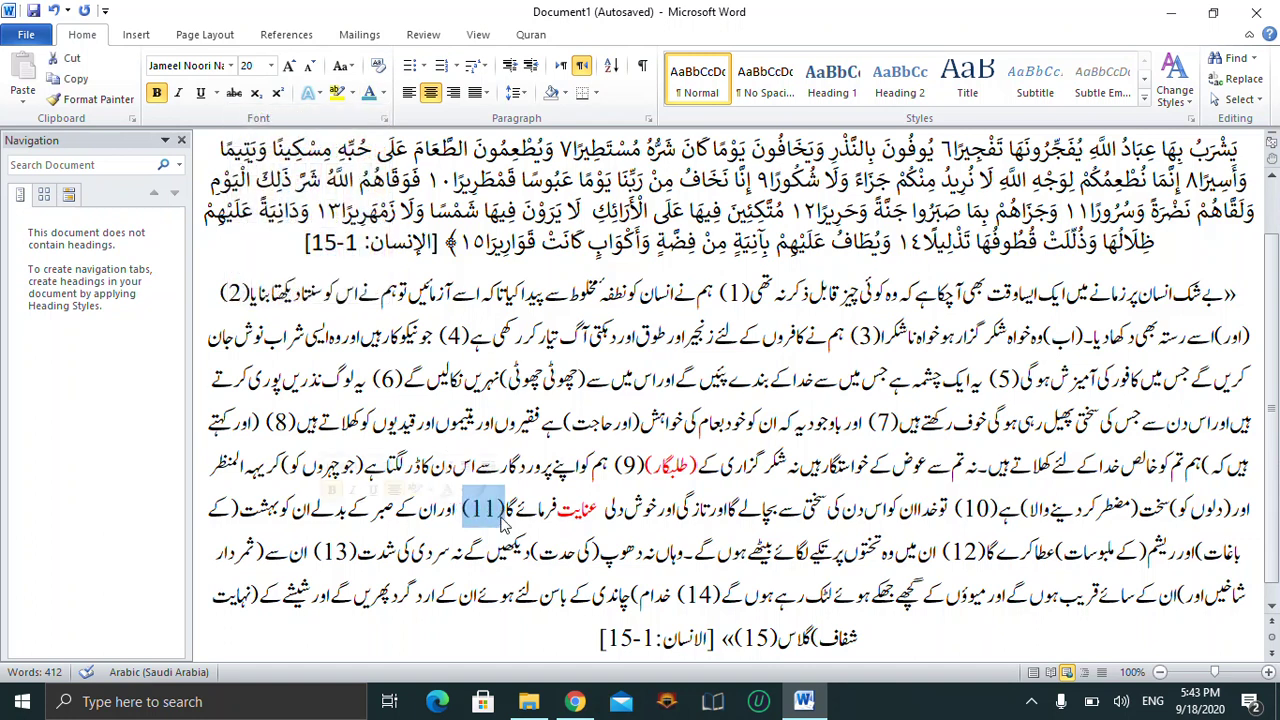
{"action": "left_click", "coordinate": [382, 93]}
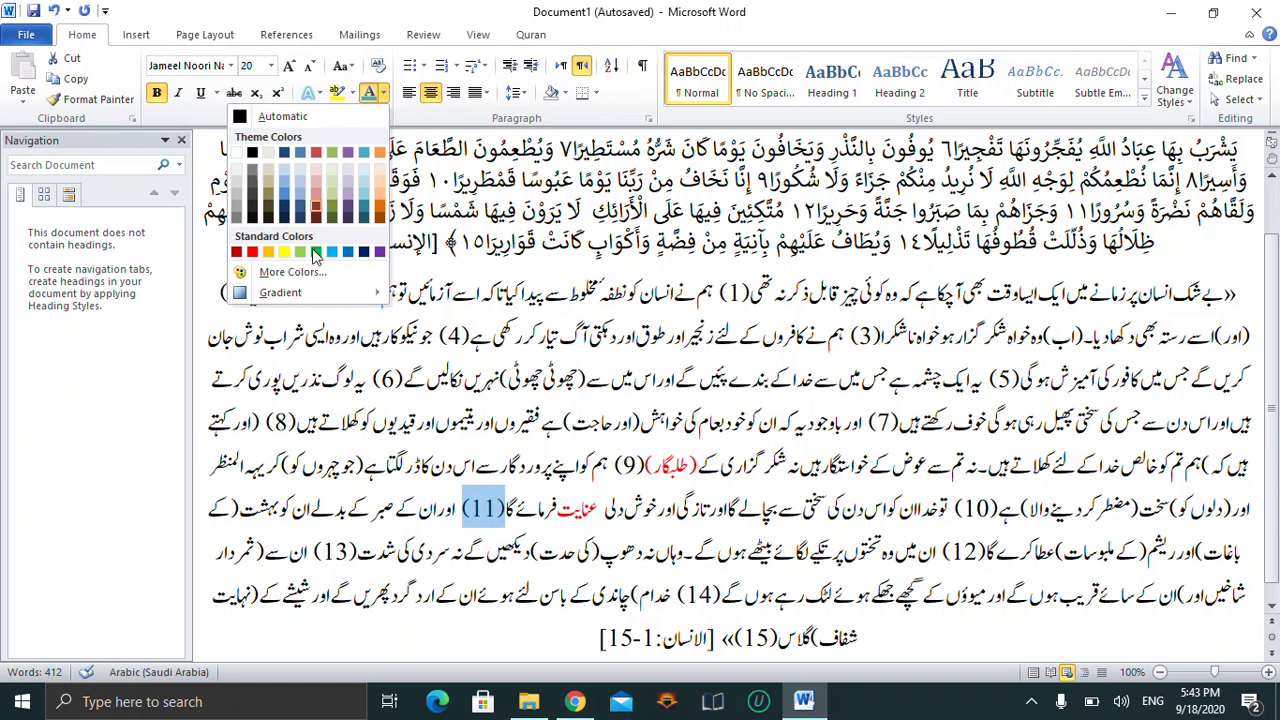
{"action": "left_click", "coordinate": [390, 467]}
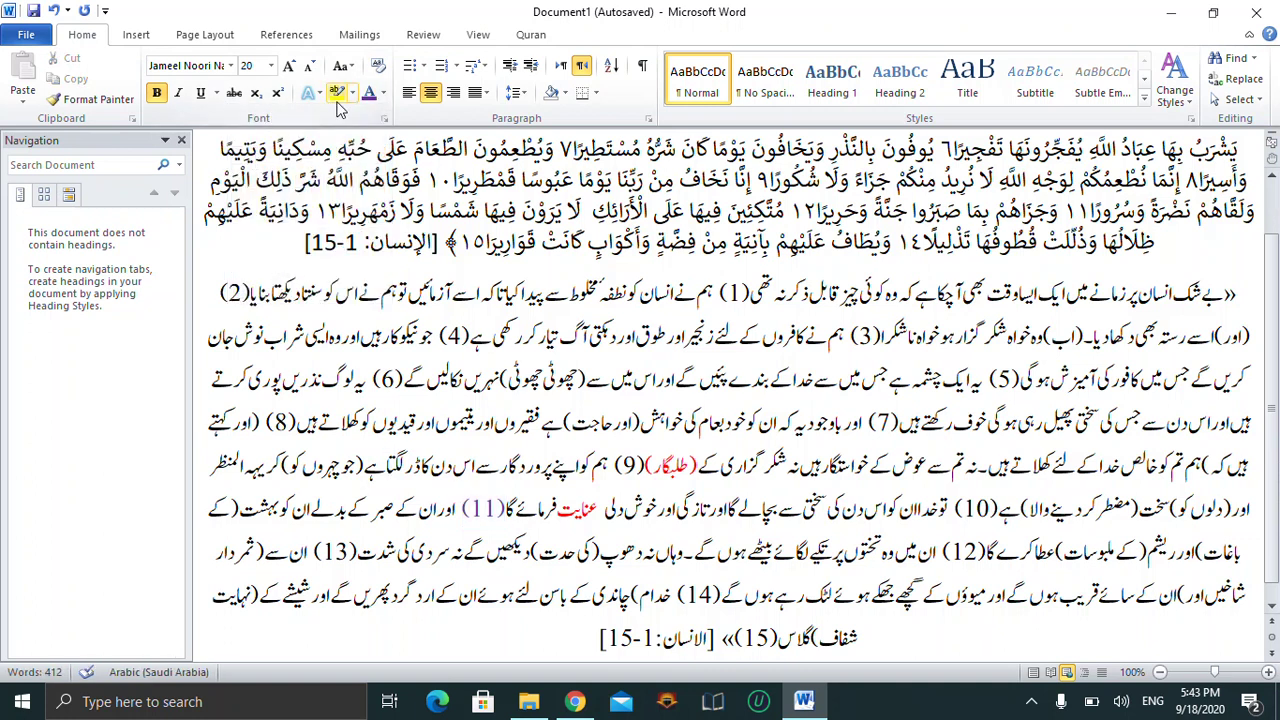
Highlight the Urdu phrase یہ لوگ نذریں پوری around verse (6) in yellow
{"action": "left_click_drag", "start_coordinate": [250, 378], "coordinate": [427, 378]}
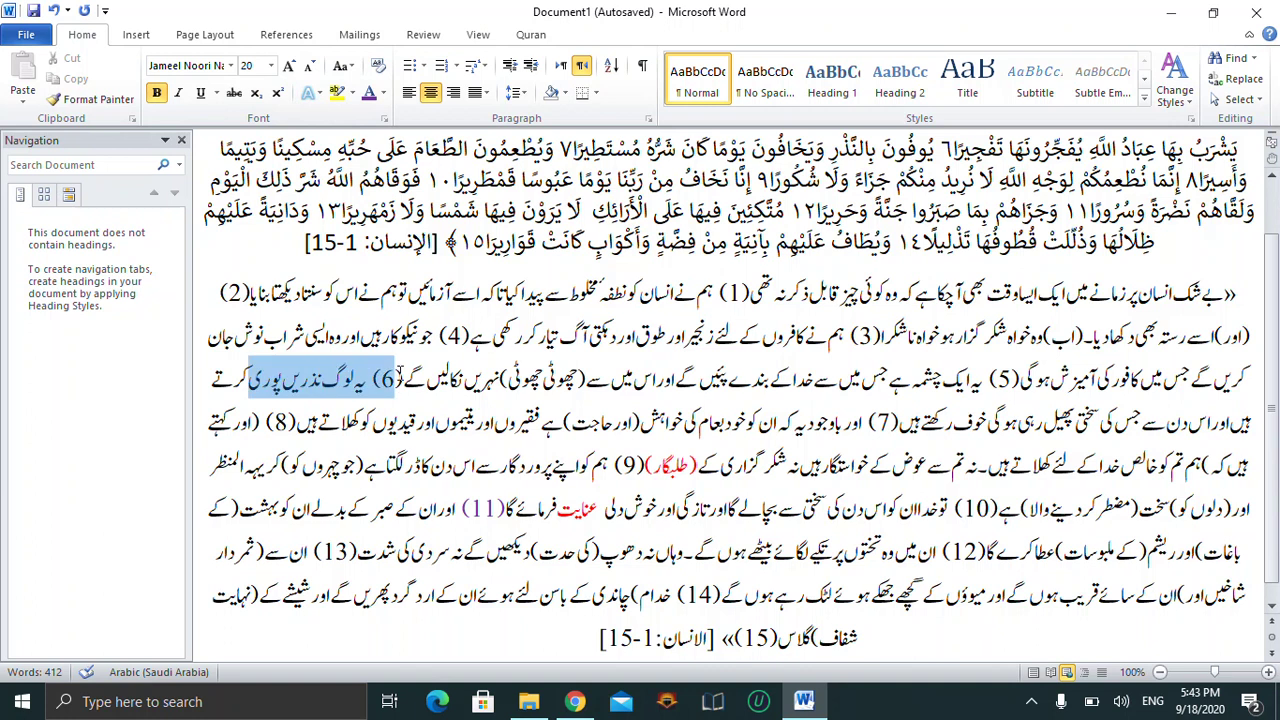
{"action": "left_click", "coordinate": [337, 92]}
{"action": "left_click", "coordinate": [461, 420]}
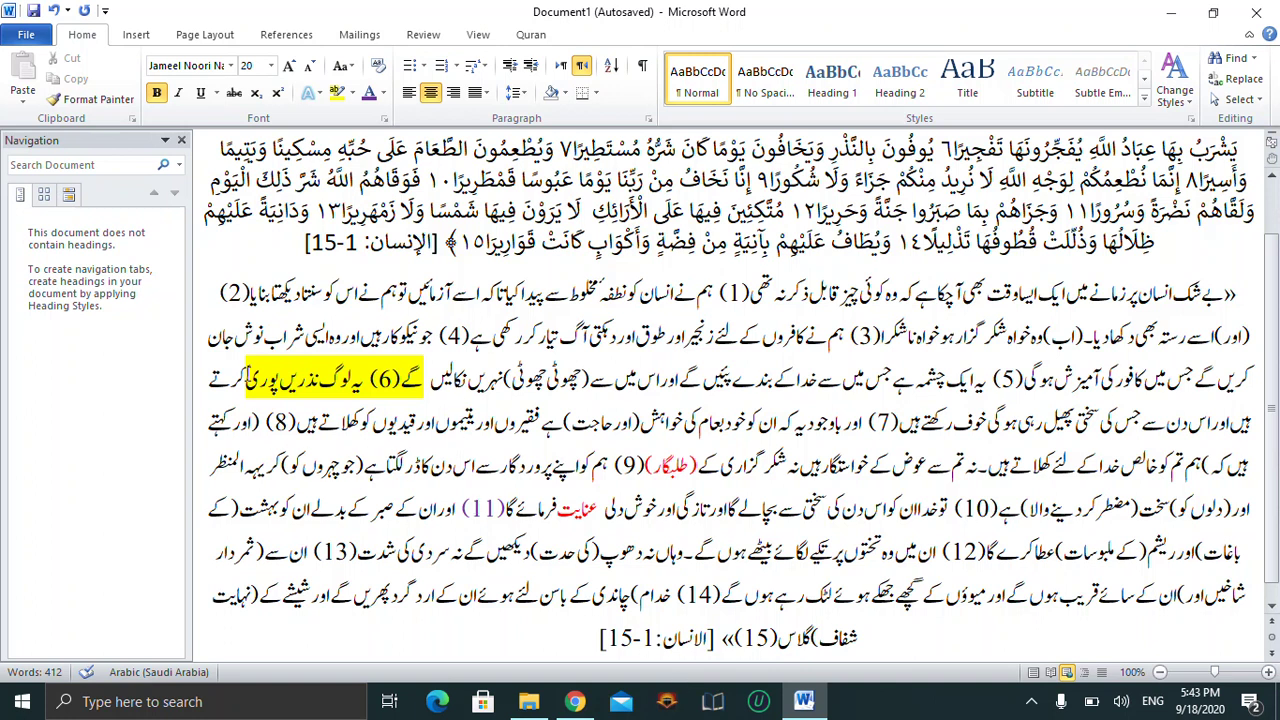
{"action": "left_click_drag", "start_coordinate": [240, 378], "coordinate": [428, 381]}
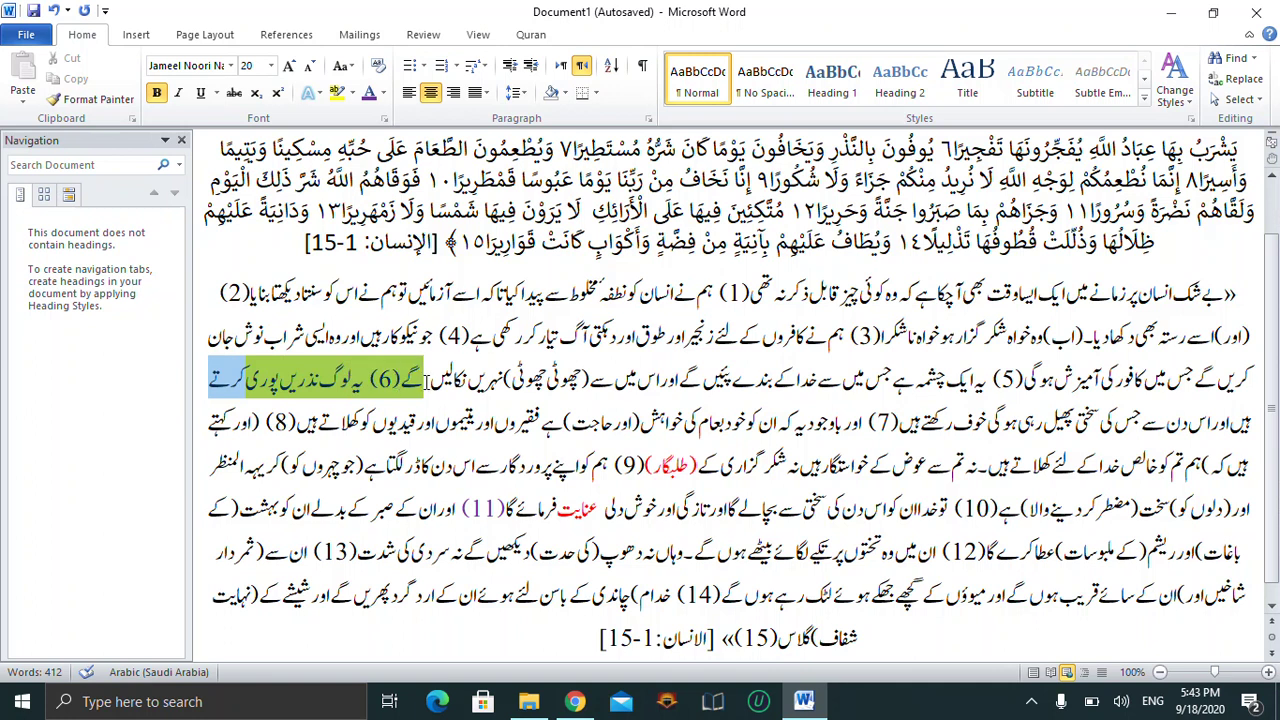
{"action": "left_click_drag", "start_coordinate": [426, 381], "coordinate": [465, 380]}
{"action": "left_click_drag", "start_coordinate": [458, 380], "coordinate": [460, 384]}
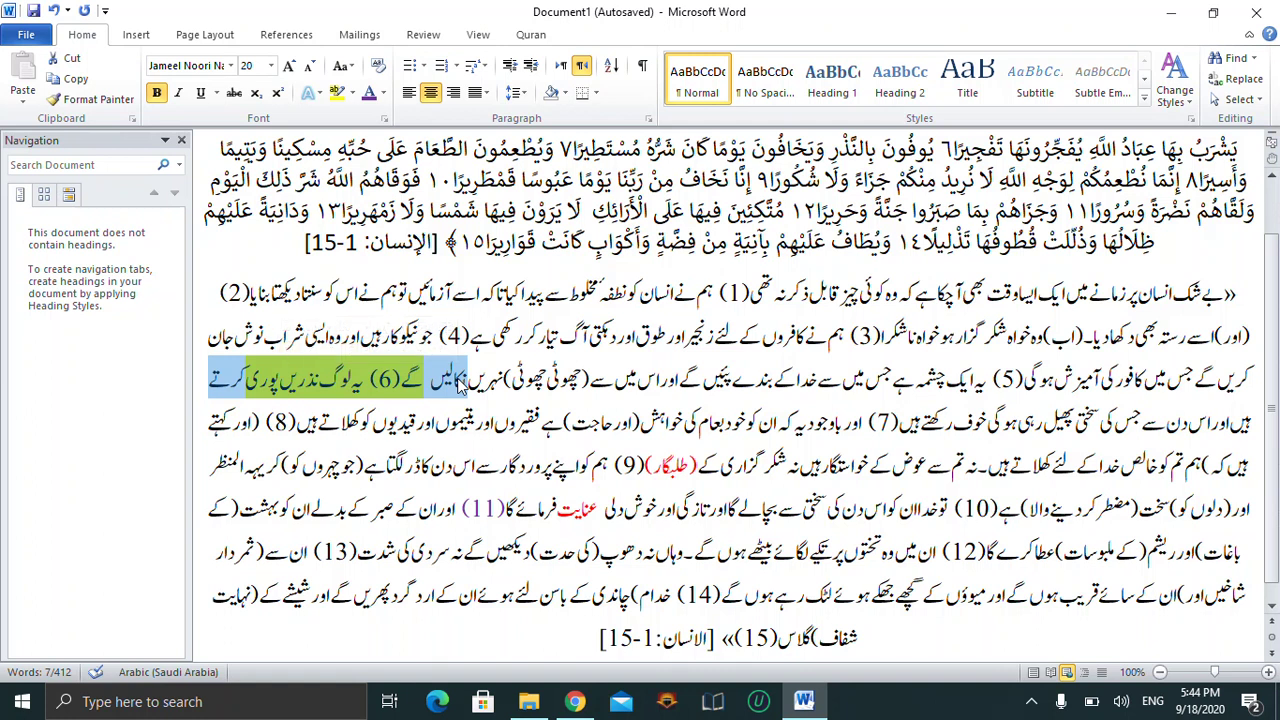
{"action": "left_click", "coordinate": [458, 381]}
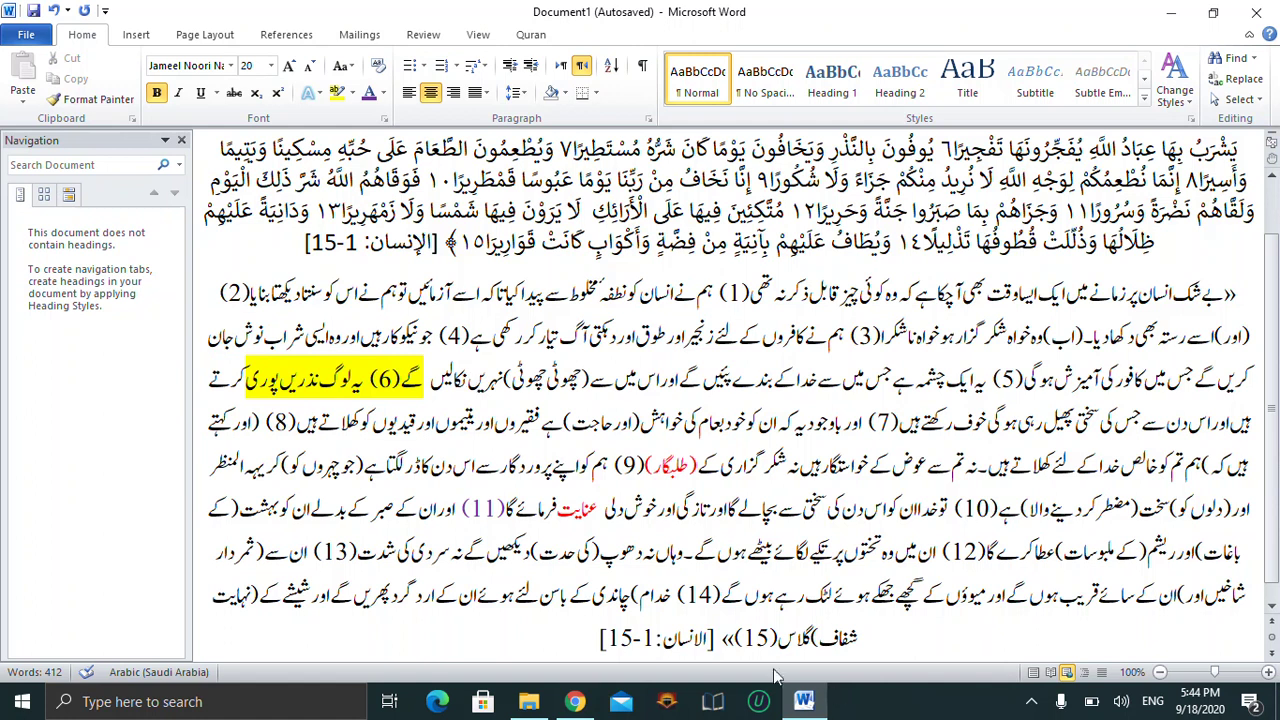
{"action": "left_click", "coordinate": [843, 685]}
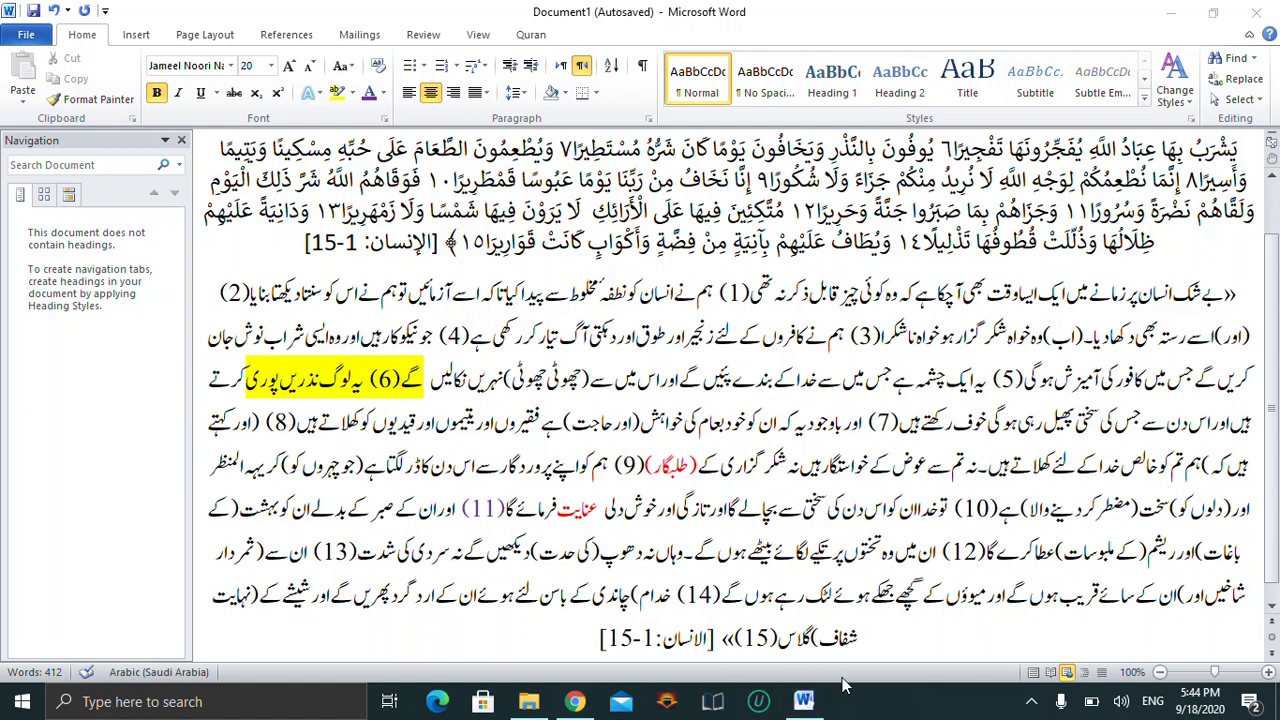